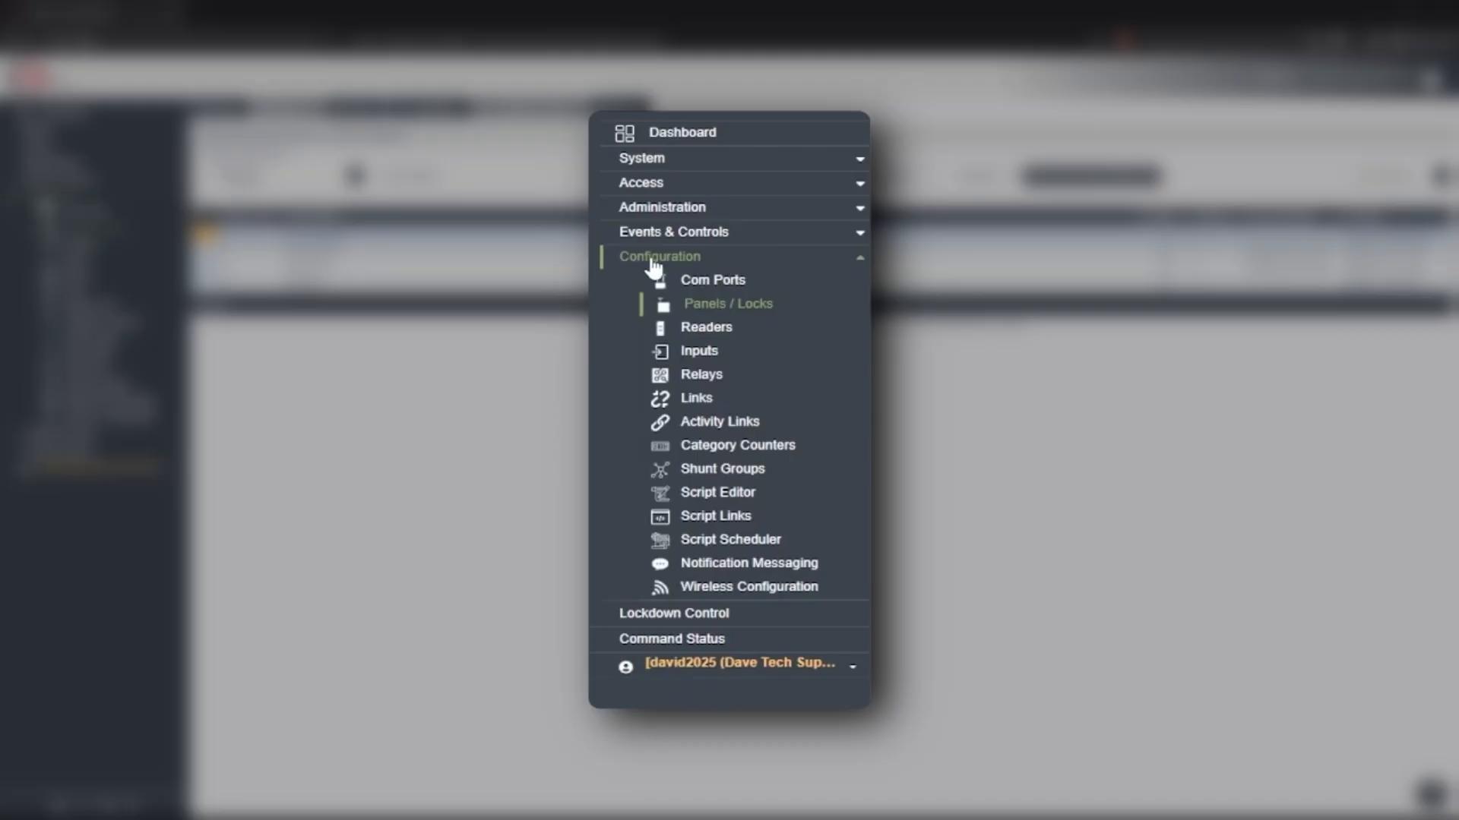
Open reader 1-1, Lock 48CF788F Reader 1, from the Readers list for editing
click(684, 329)
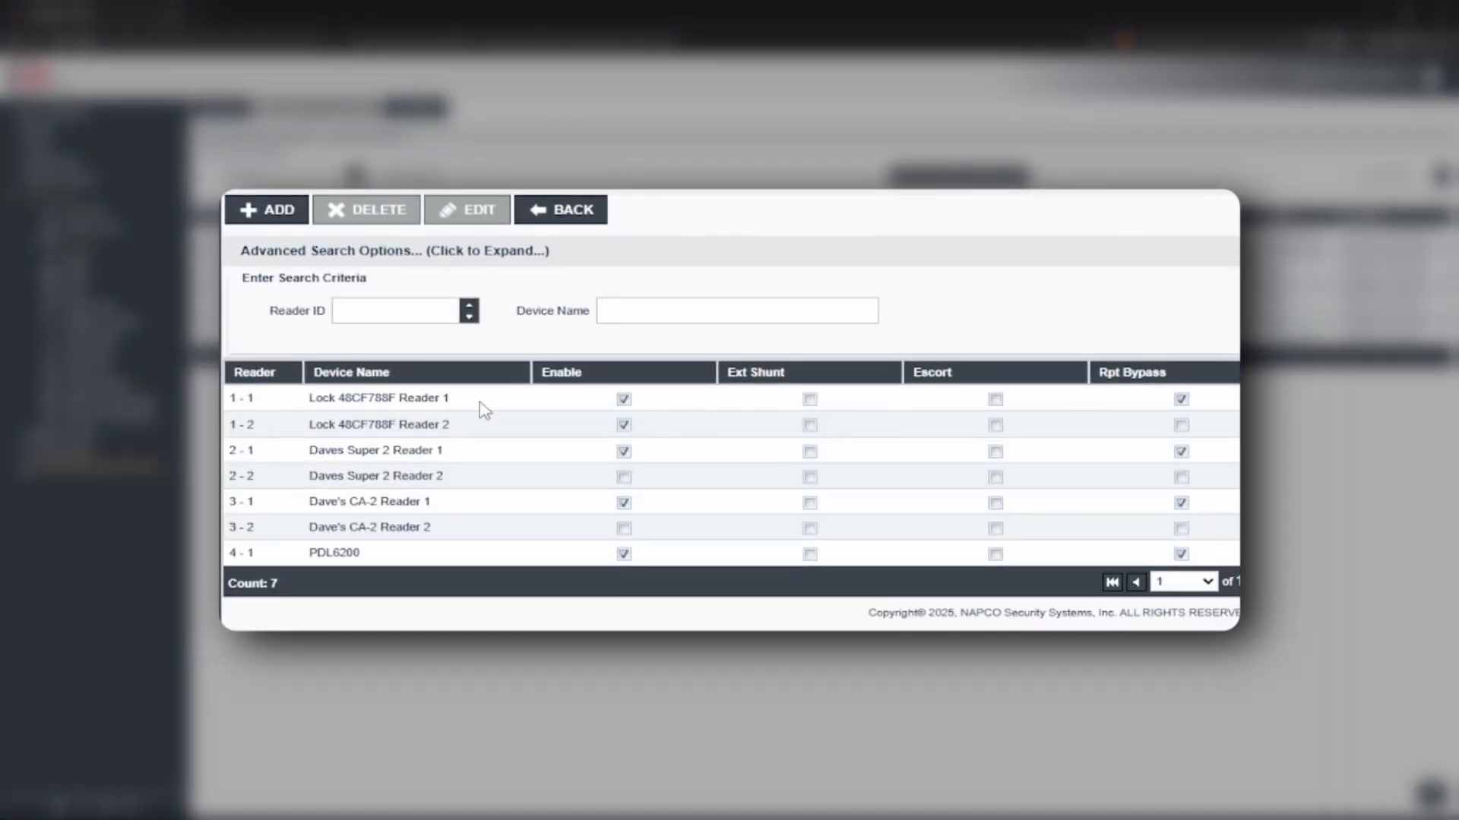
click(483, 408)
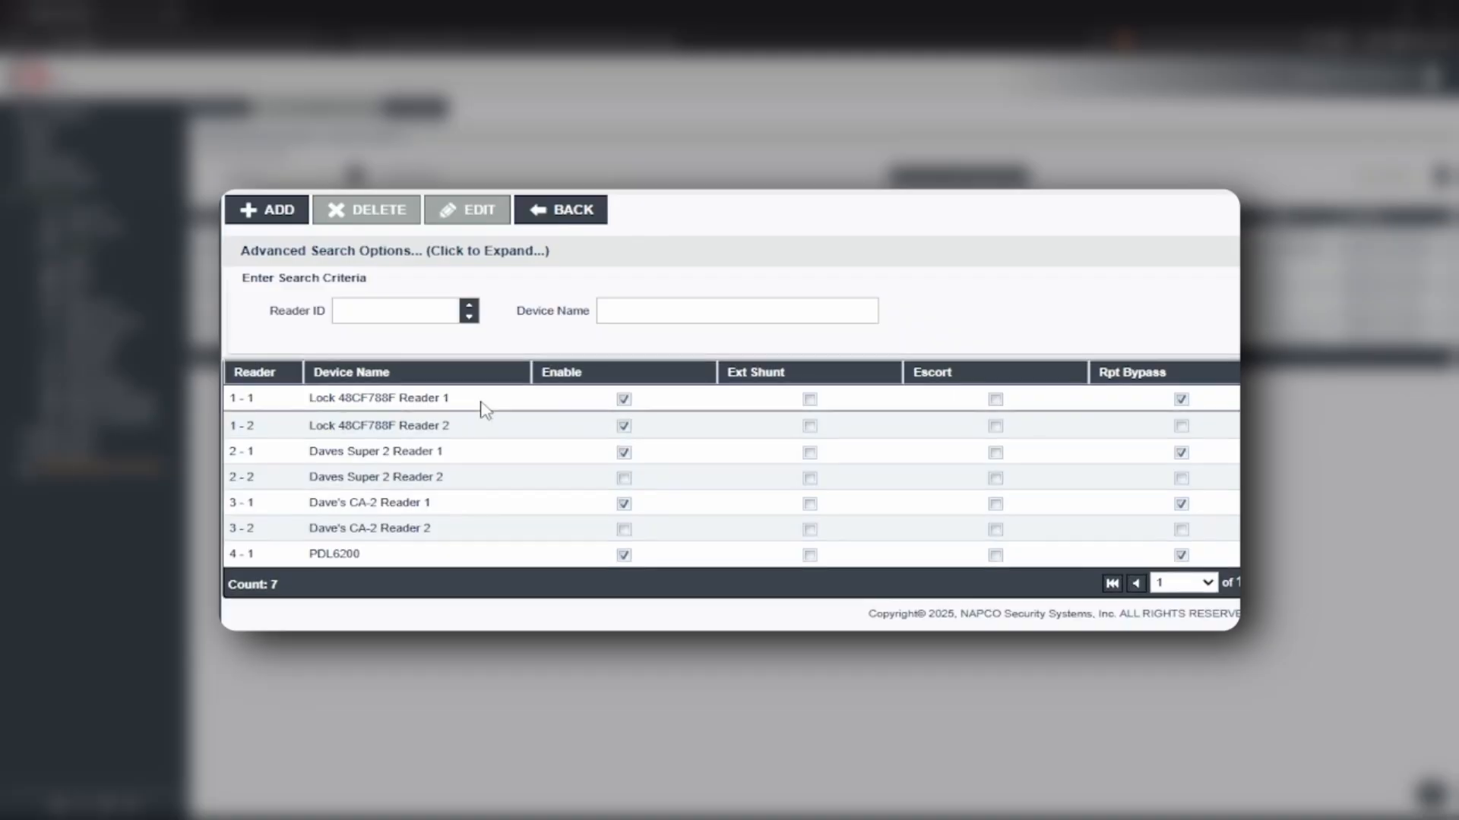
click(481, 212)
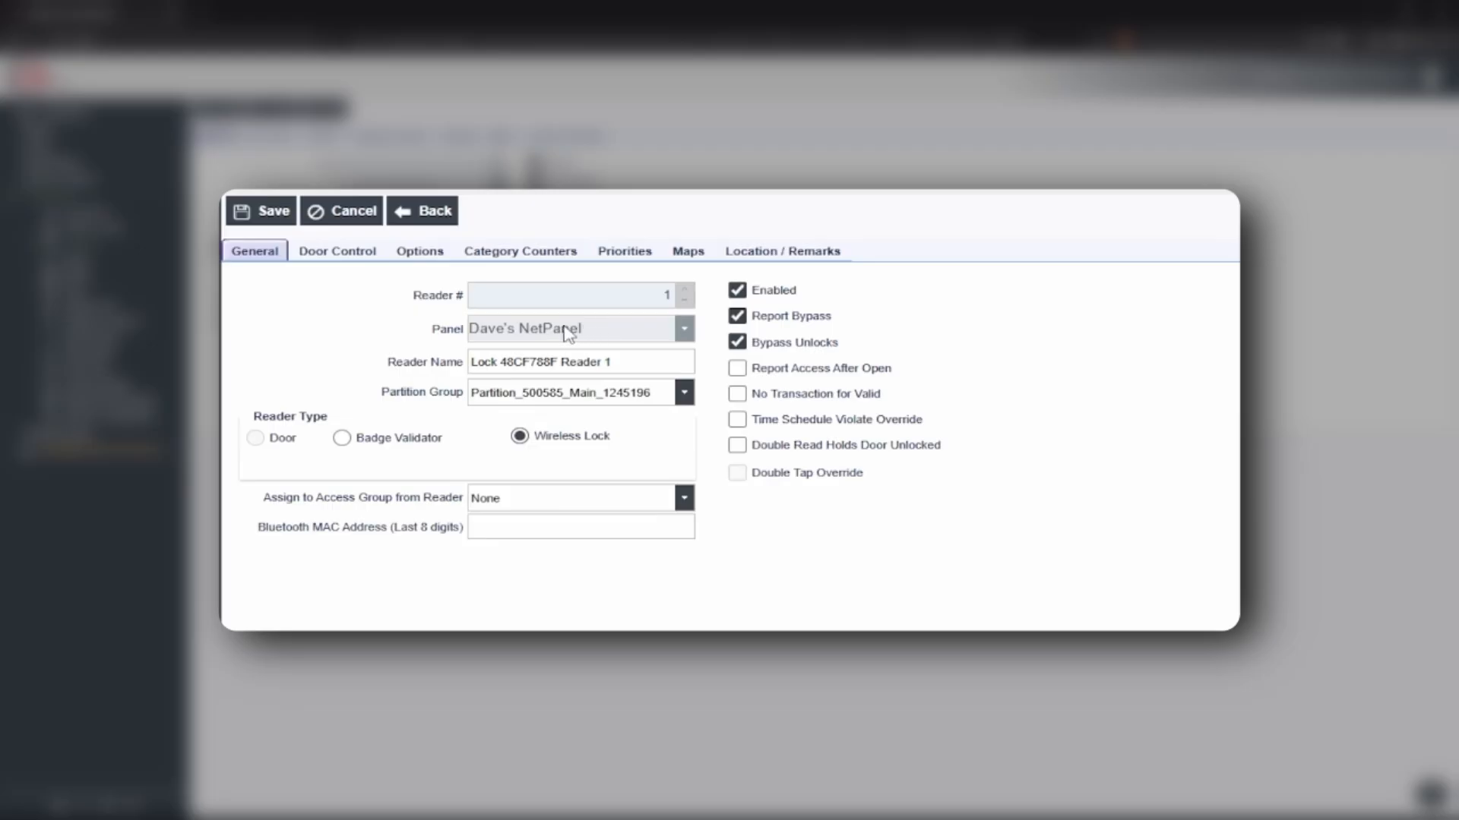
Replace the reader name Lock 48CF788F Reader 1 with 'Dave's NetPanel' and save
drag(643, 361, 424, 363)
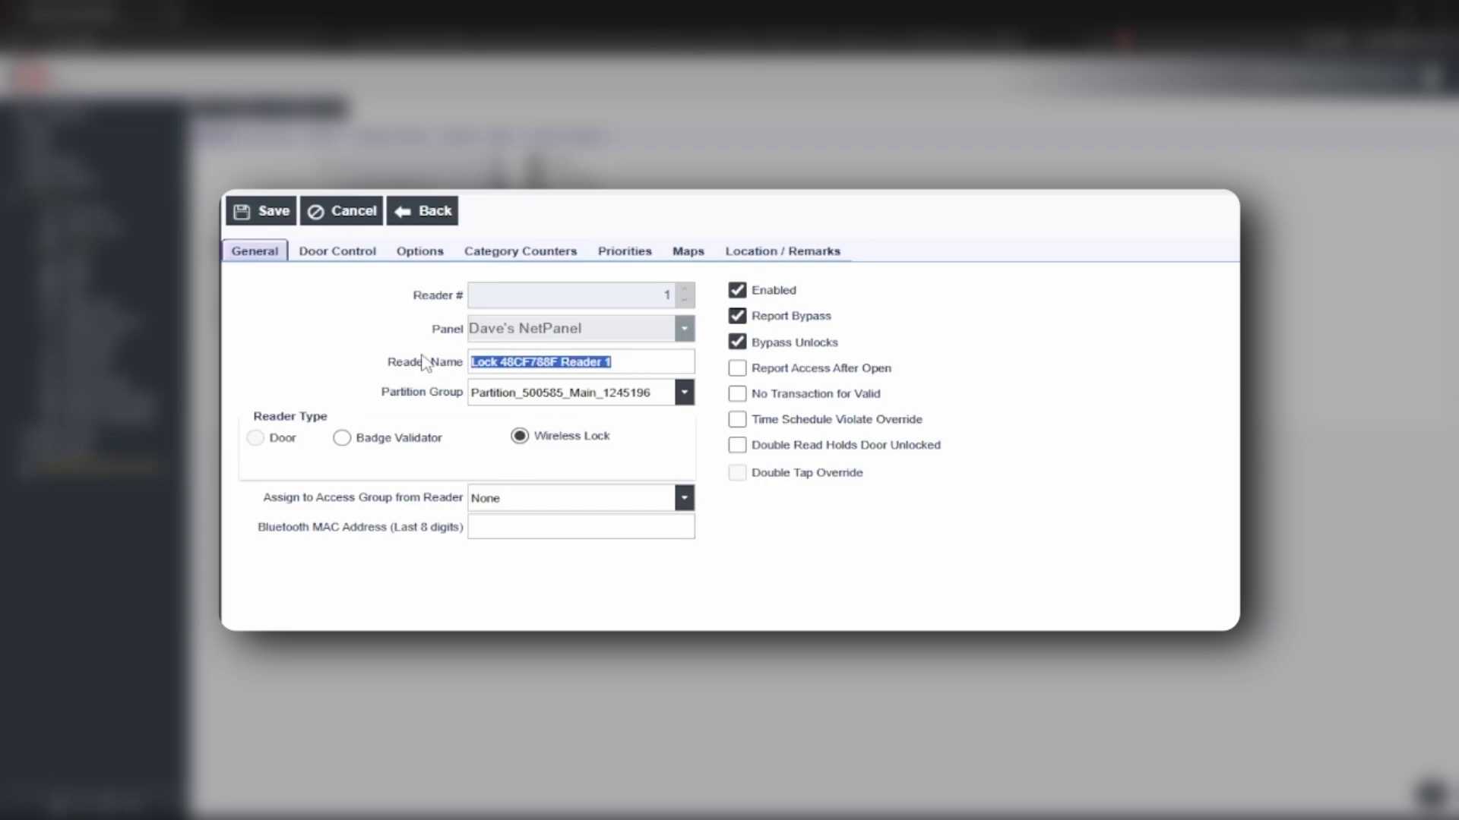
text(Dave)
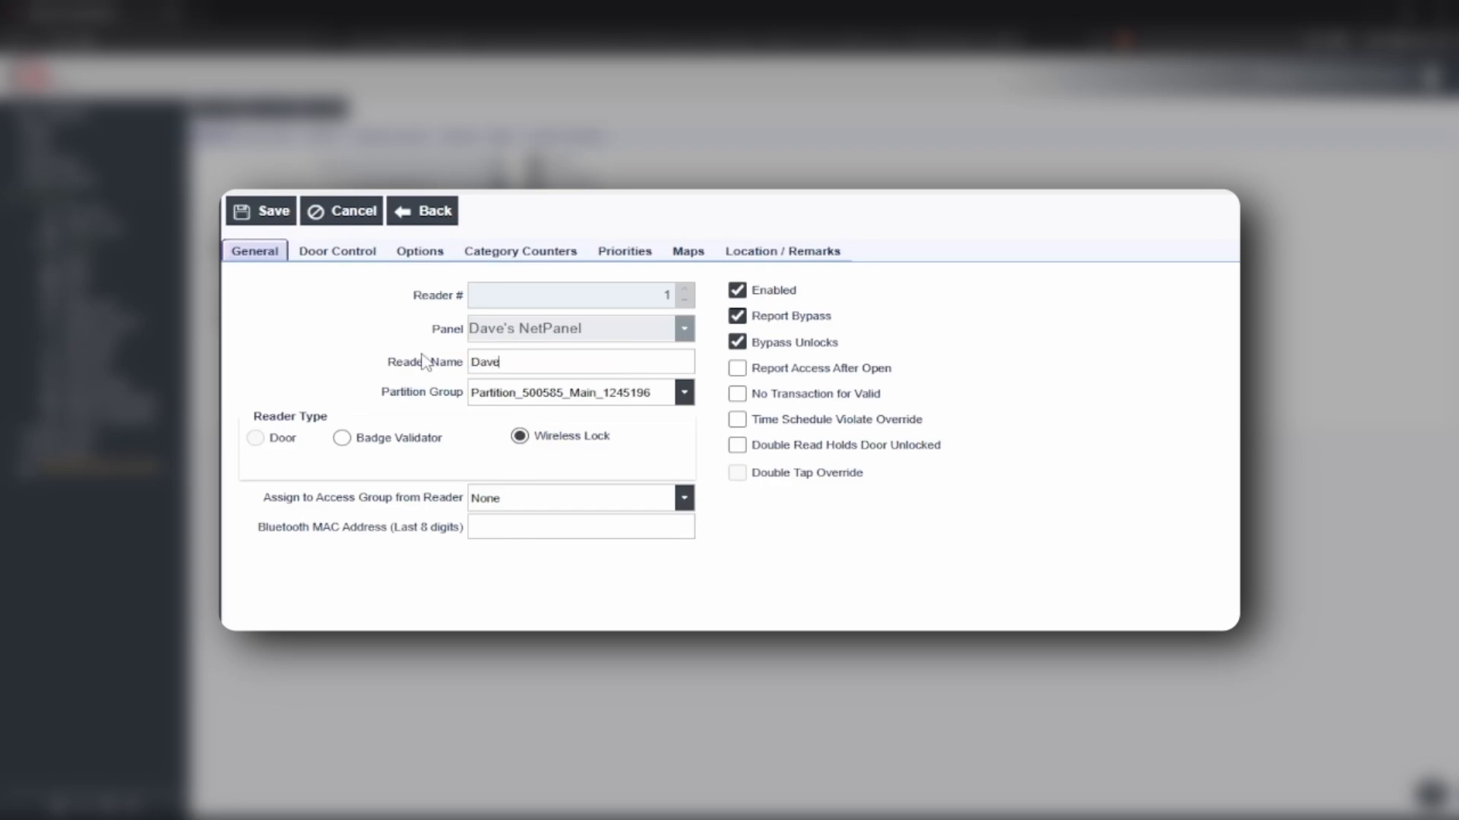
text('s NetPanel)
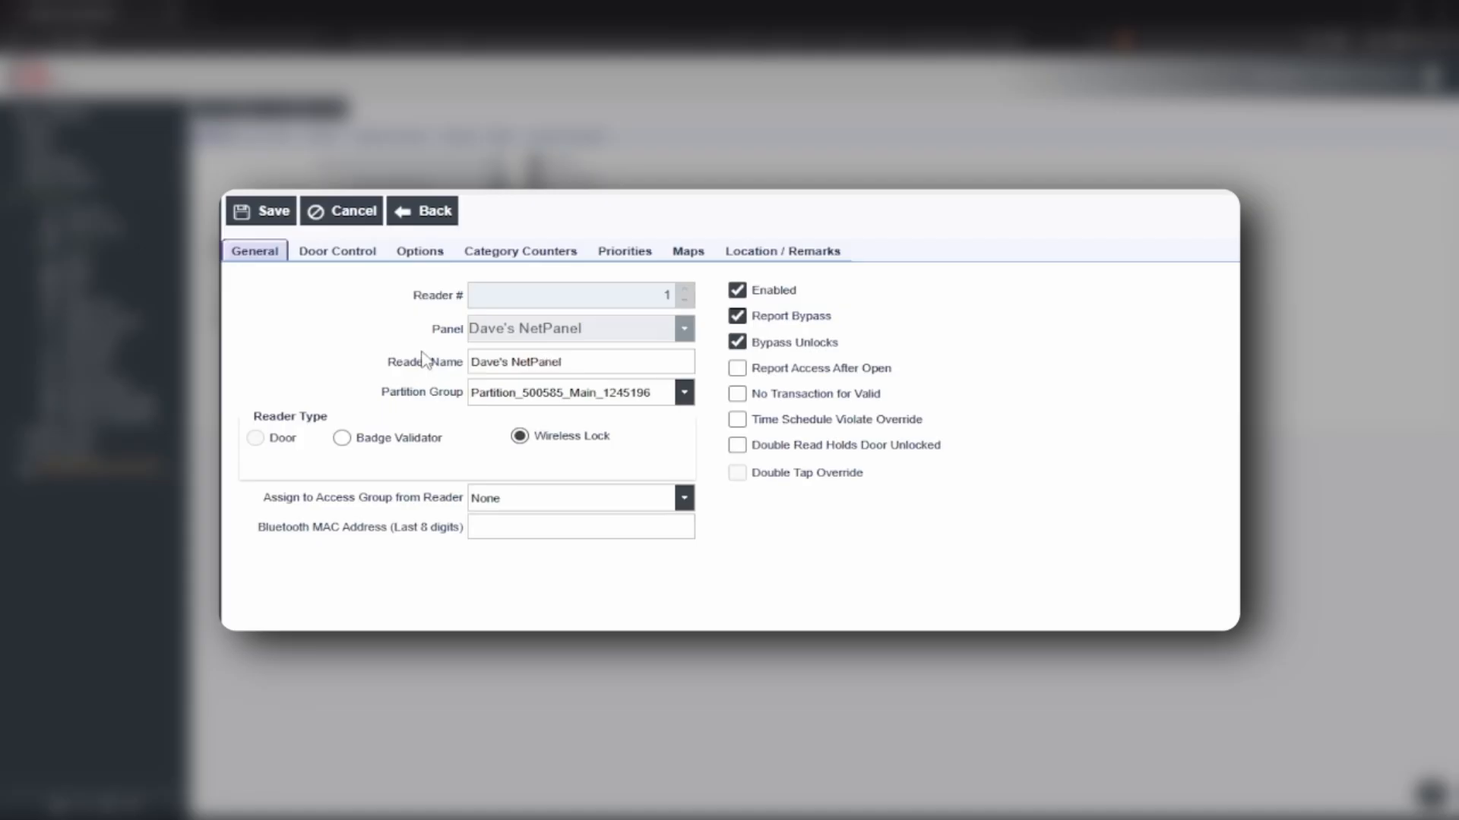
click(267, 216)
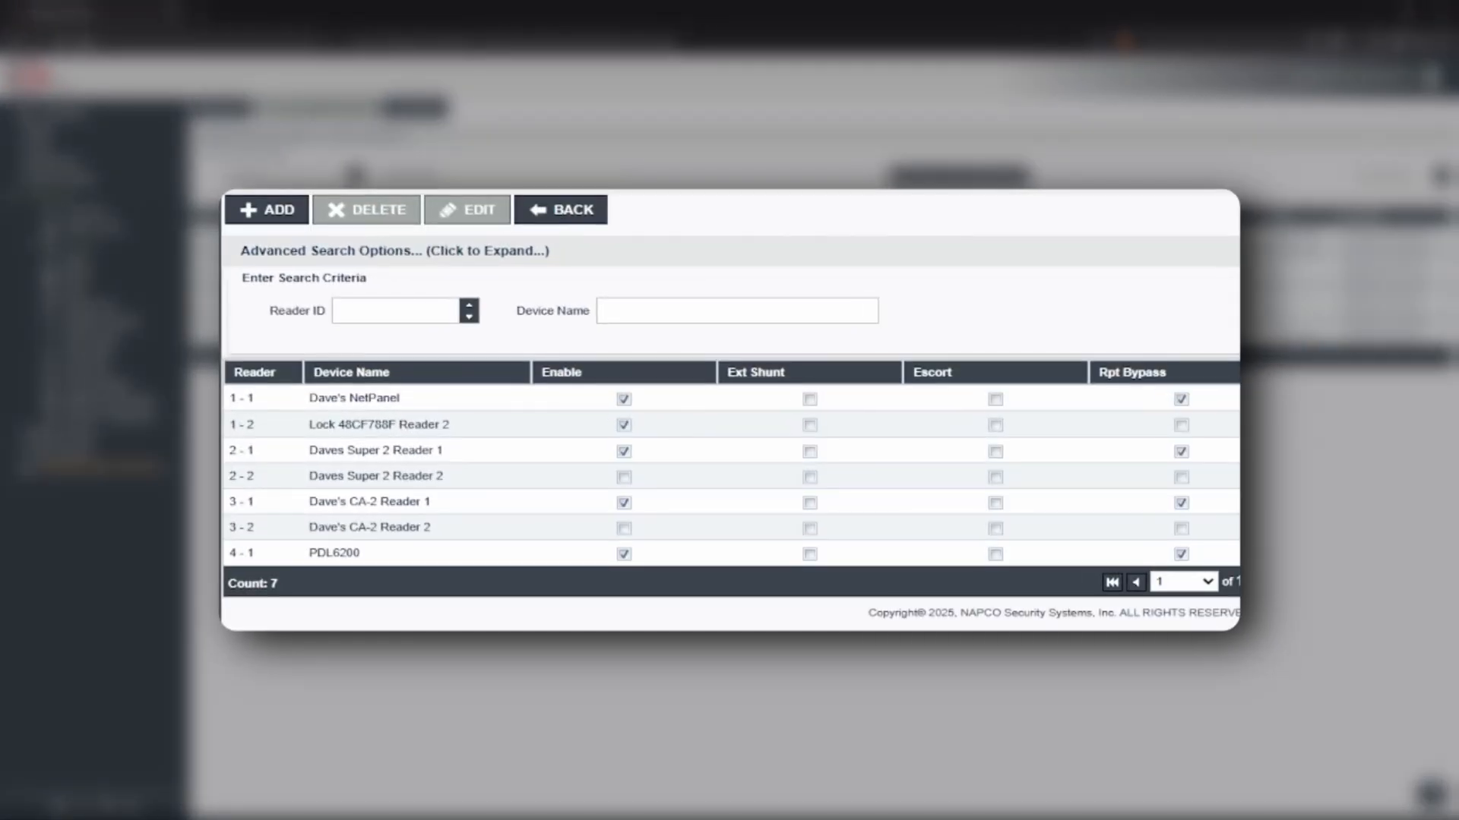
Tick Keypad Enabled in Dave's NetPanel's Door Control settings, save, and return to General
click(394, 401)
double_click(392, 398)
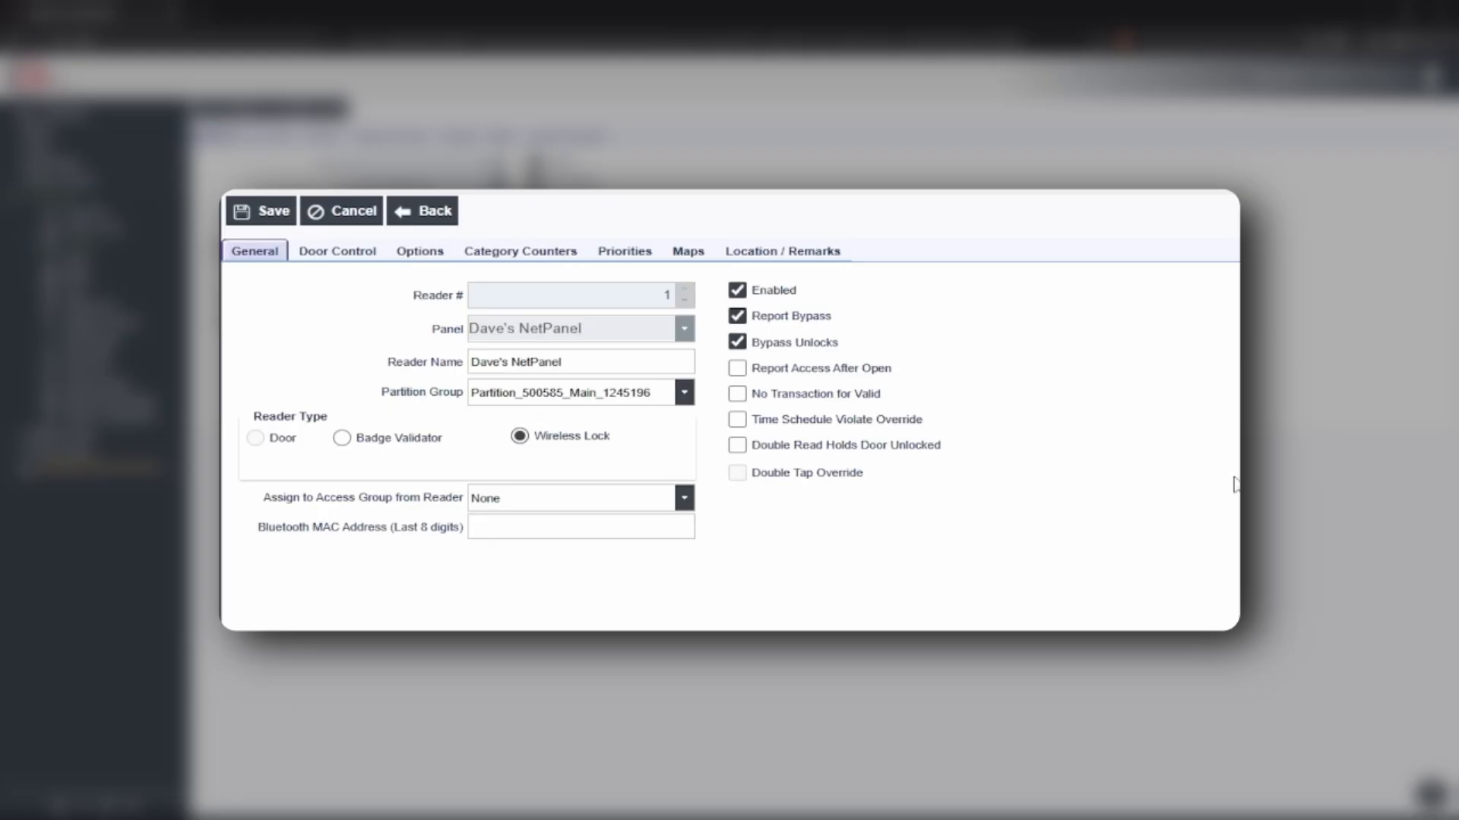
click(349, 256)
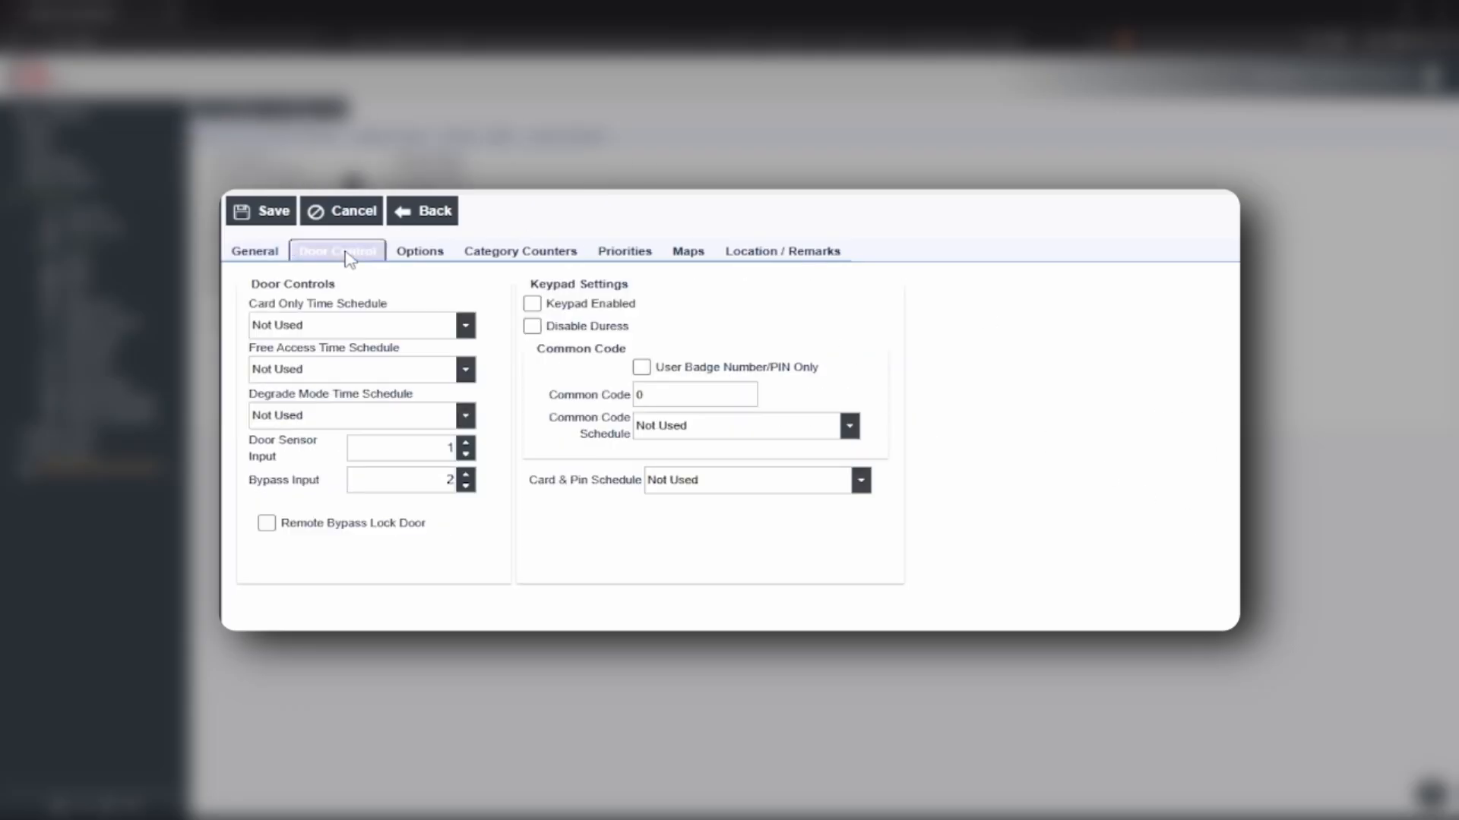
click(534, 305)
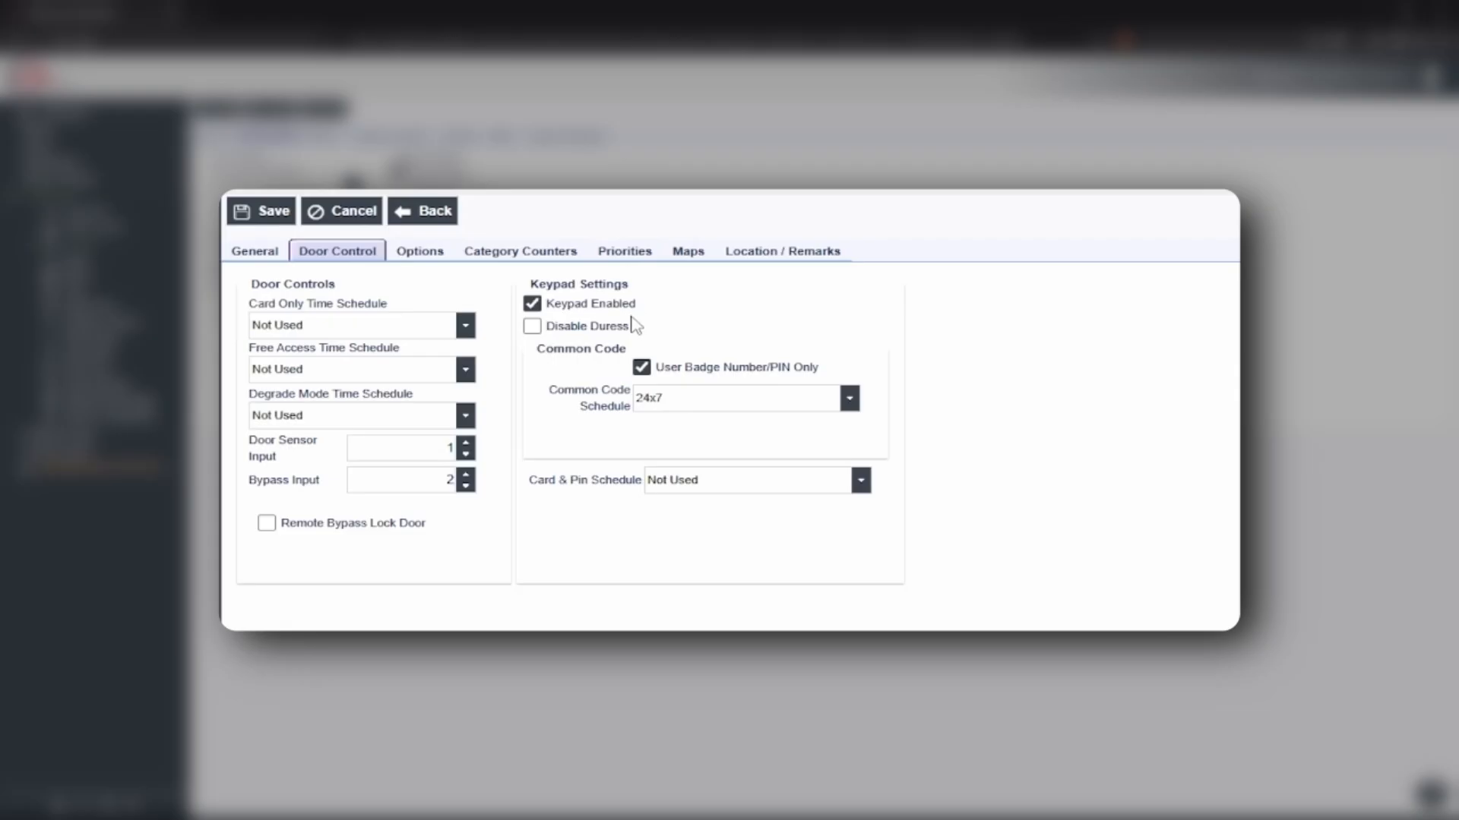
click(269, 213)
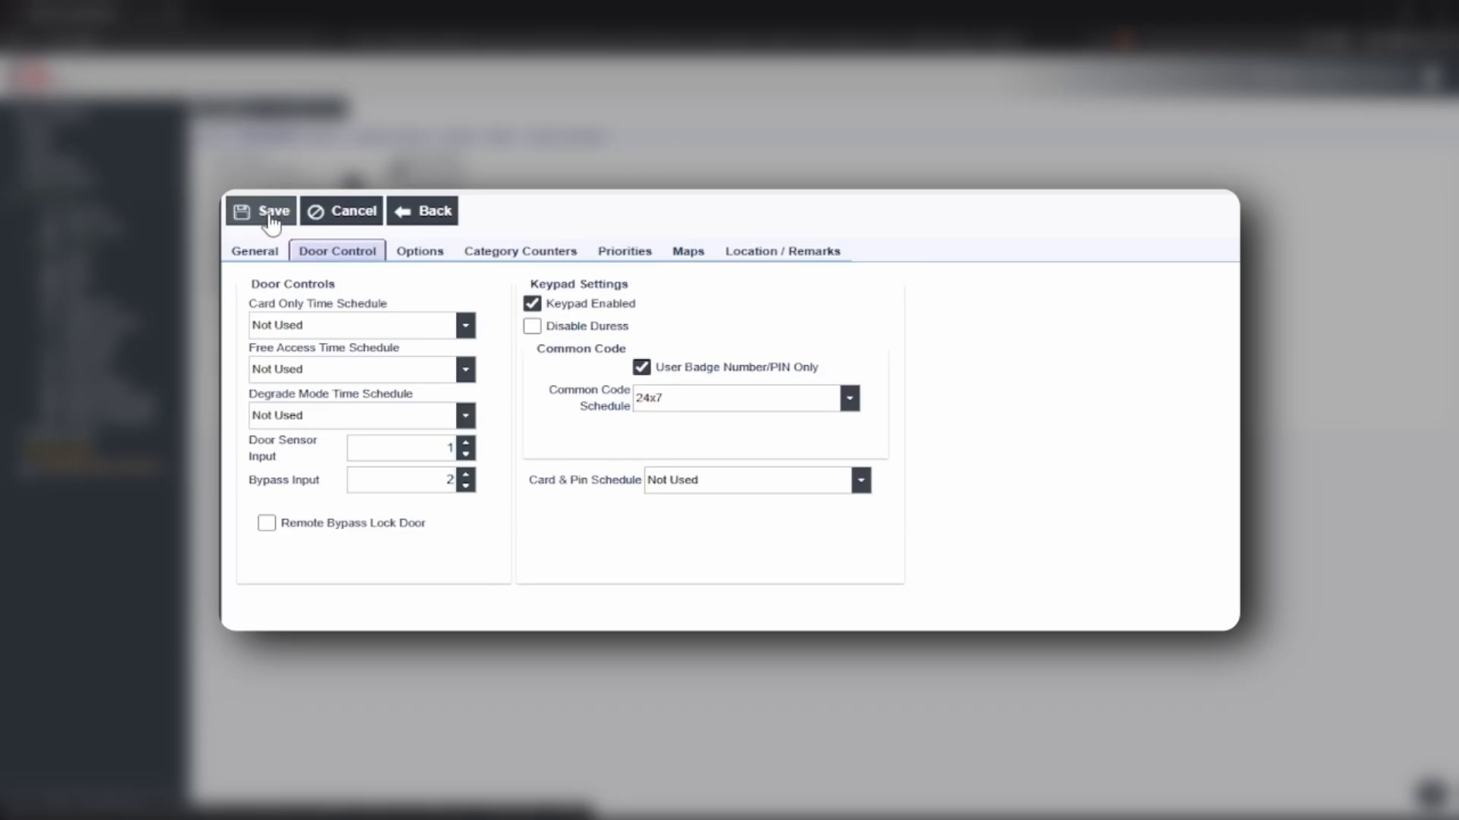
click(267, 256)
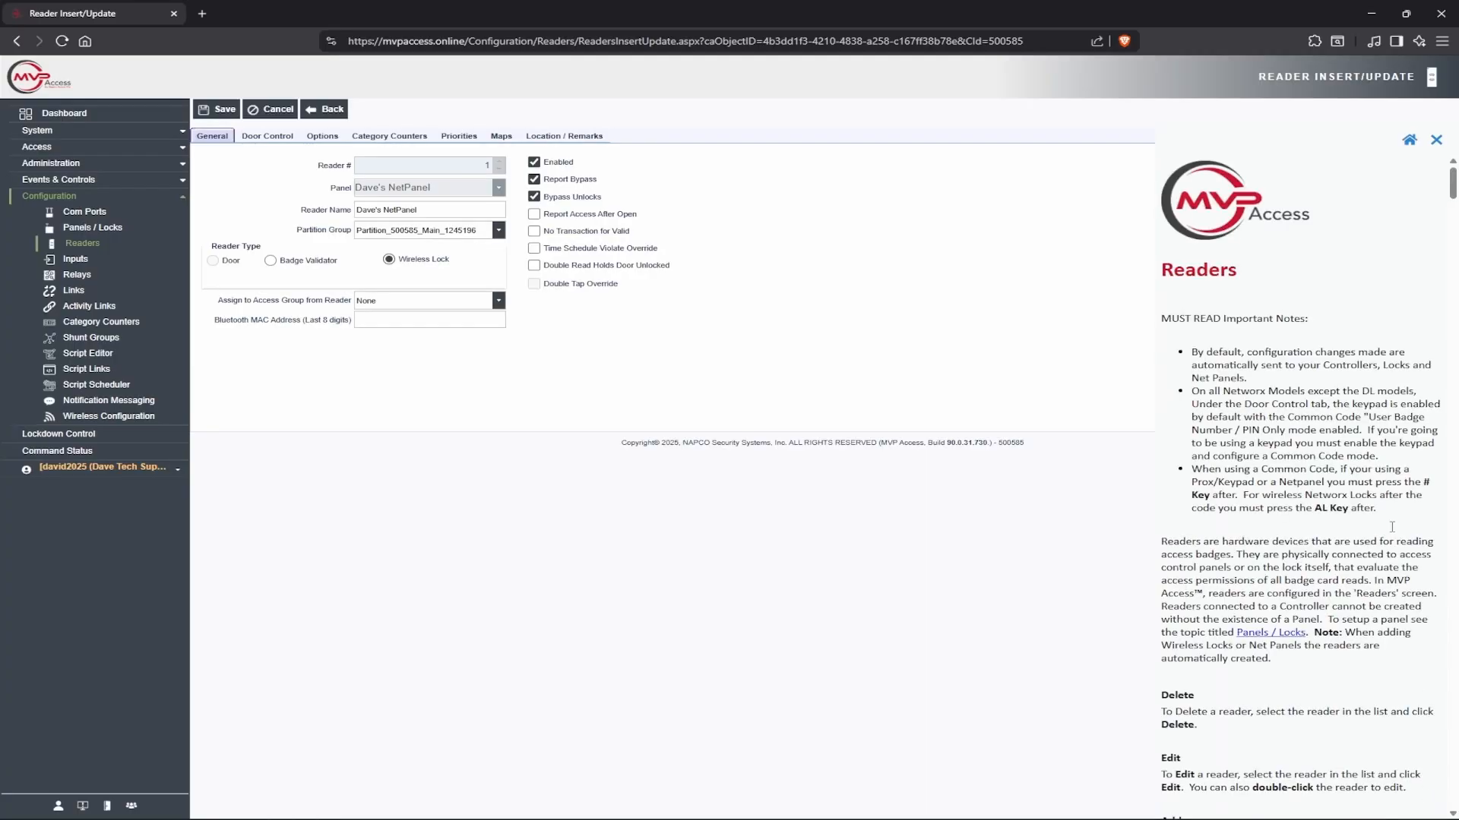
Scroll through the Readers help article on keypad and Common Code use, then close it
scroll(1259, 278, down, 5)
scroll(728, 349, down, 6)
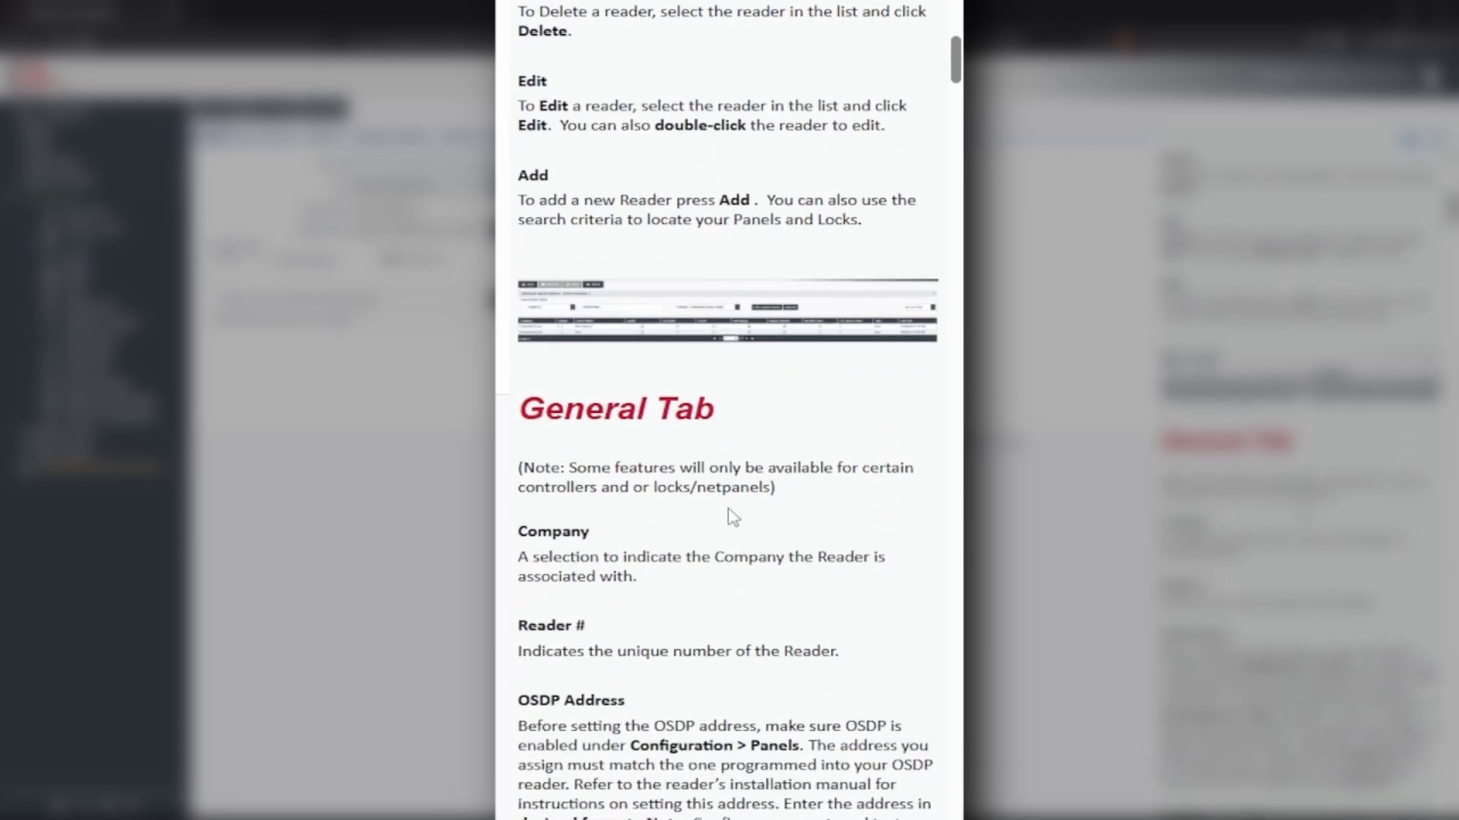
scroll(690, 493, down, 10)
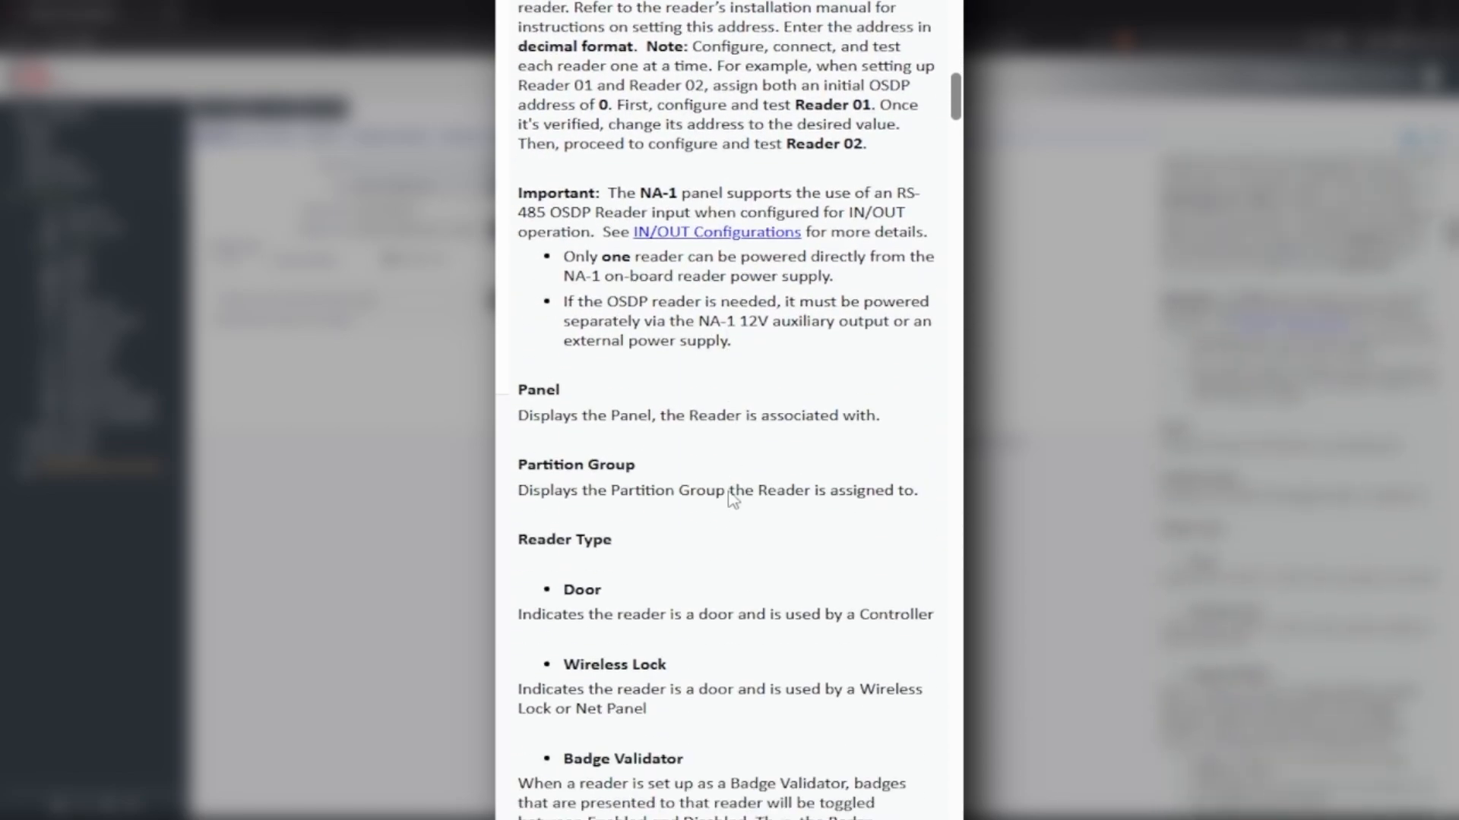
scroll(751, 486, down, 8)
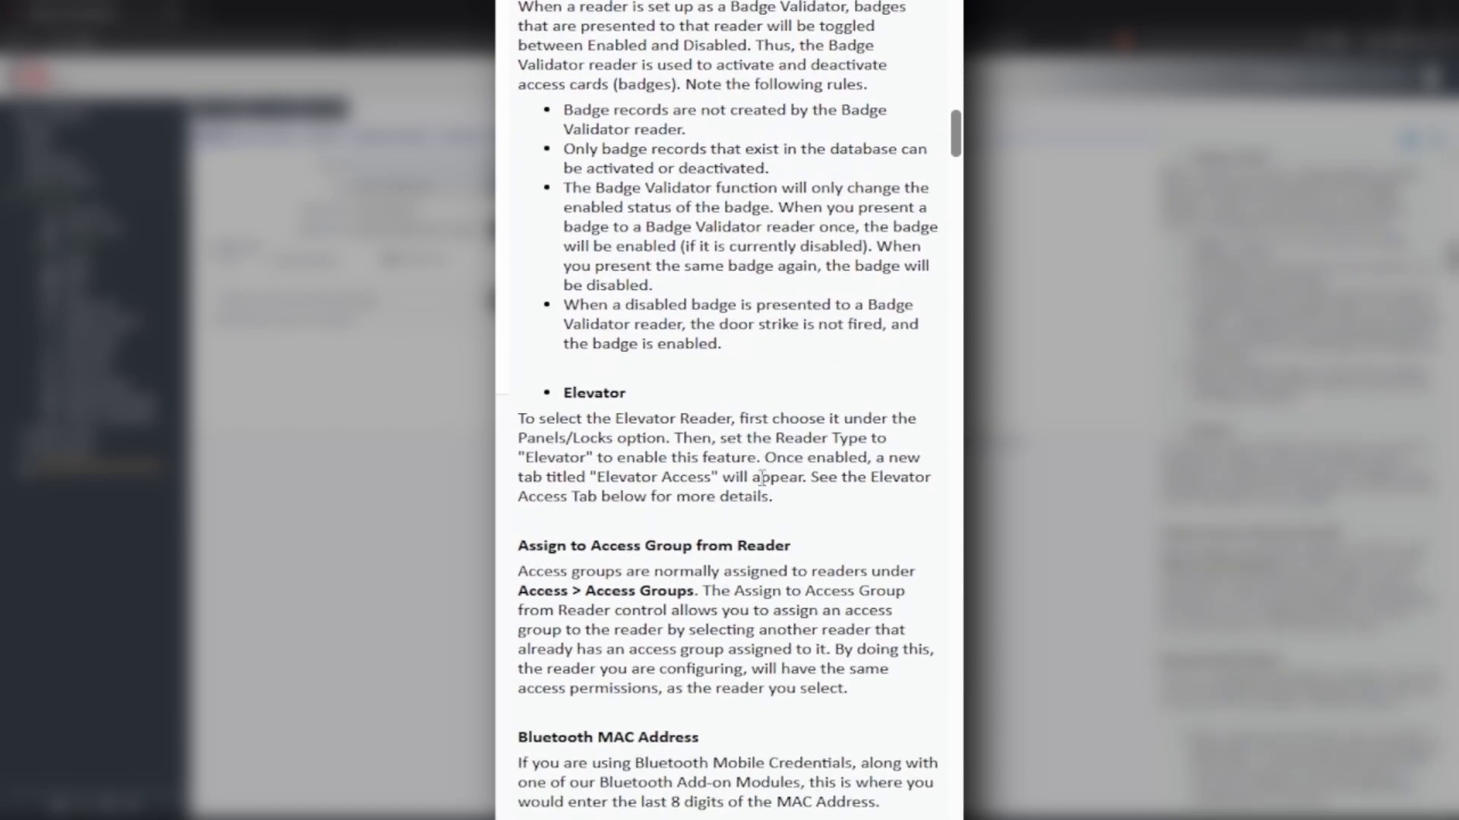
scroll(762, 479, down, 8)
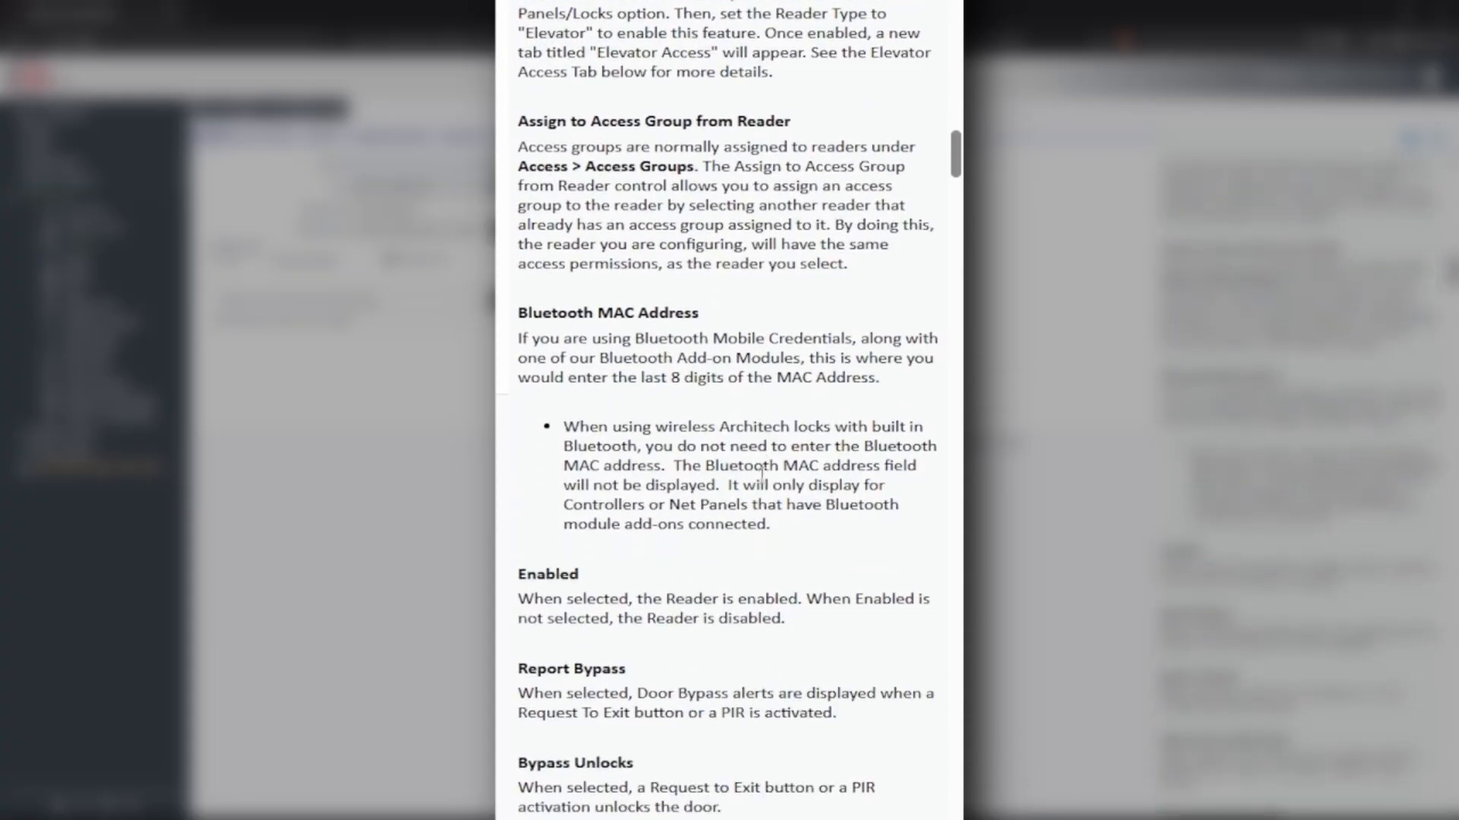
scroll(762, 483, down, 12)
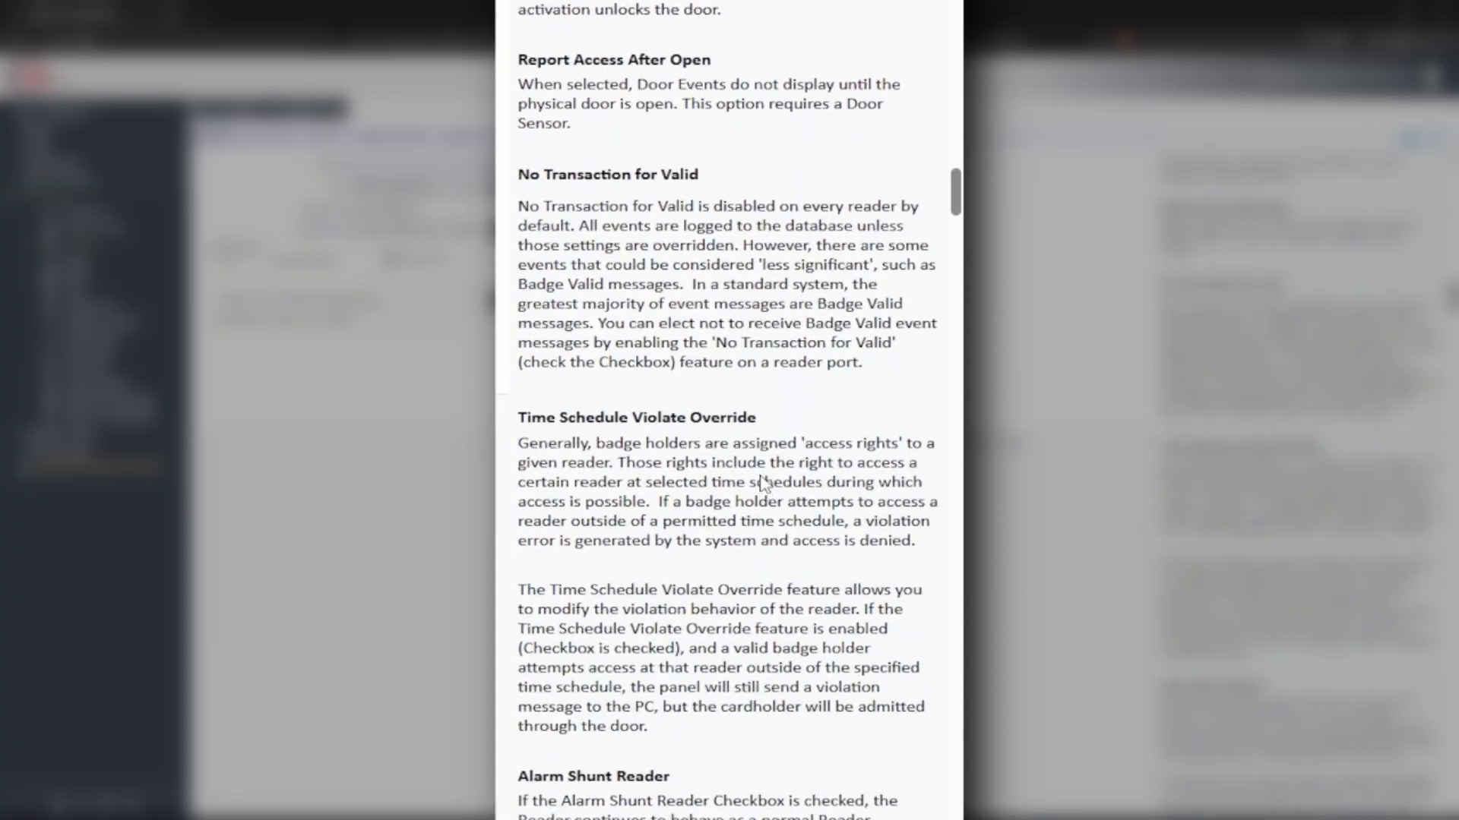
scroll(762, 478, down, 6)
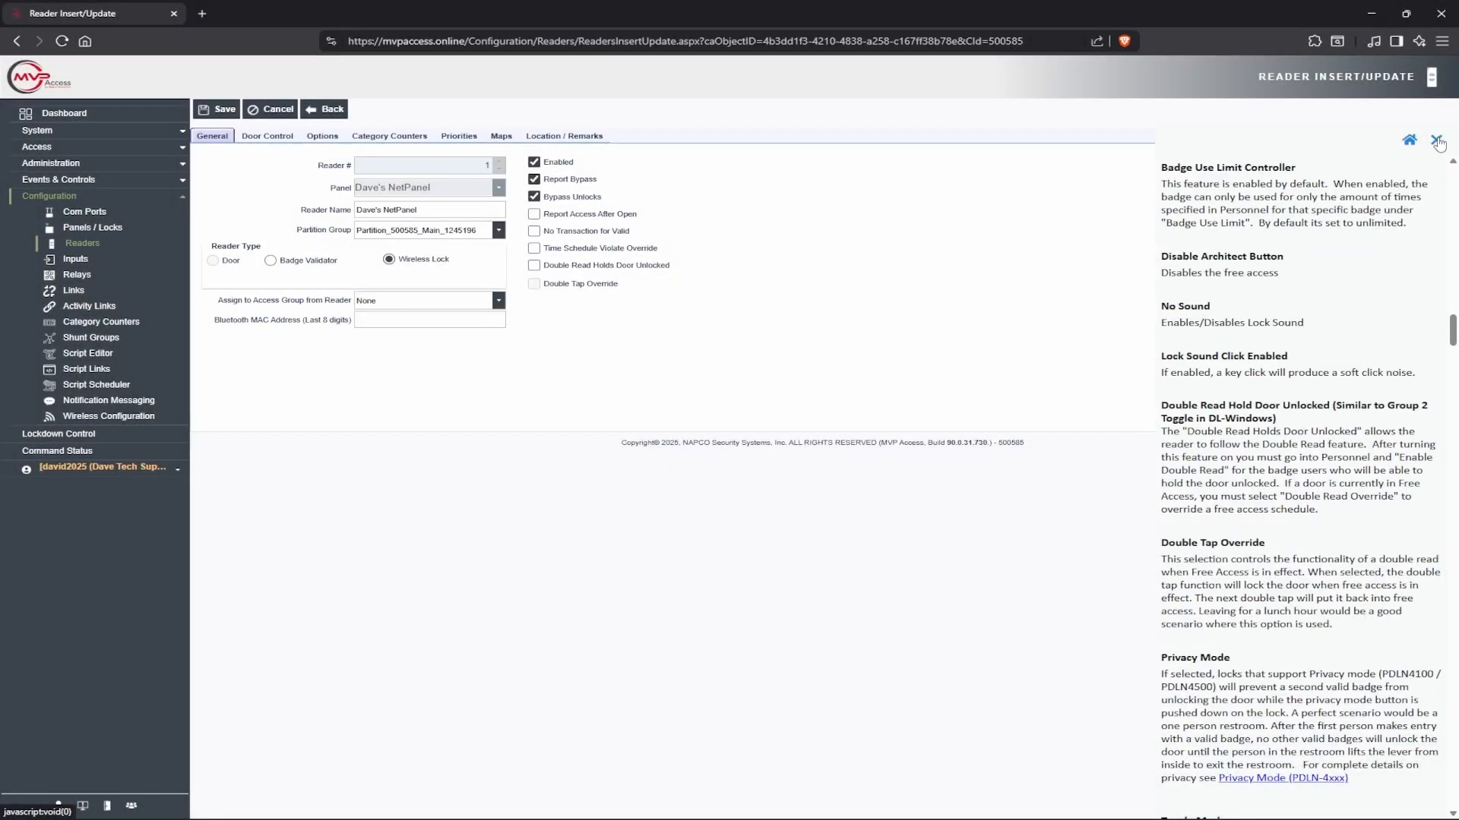
click(1437, 141)
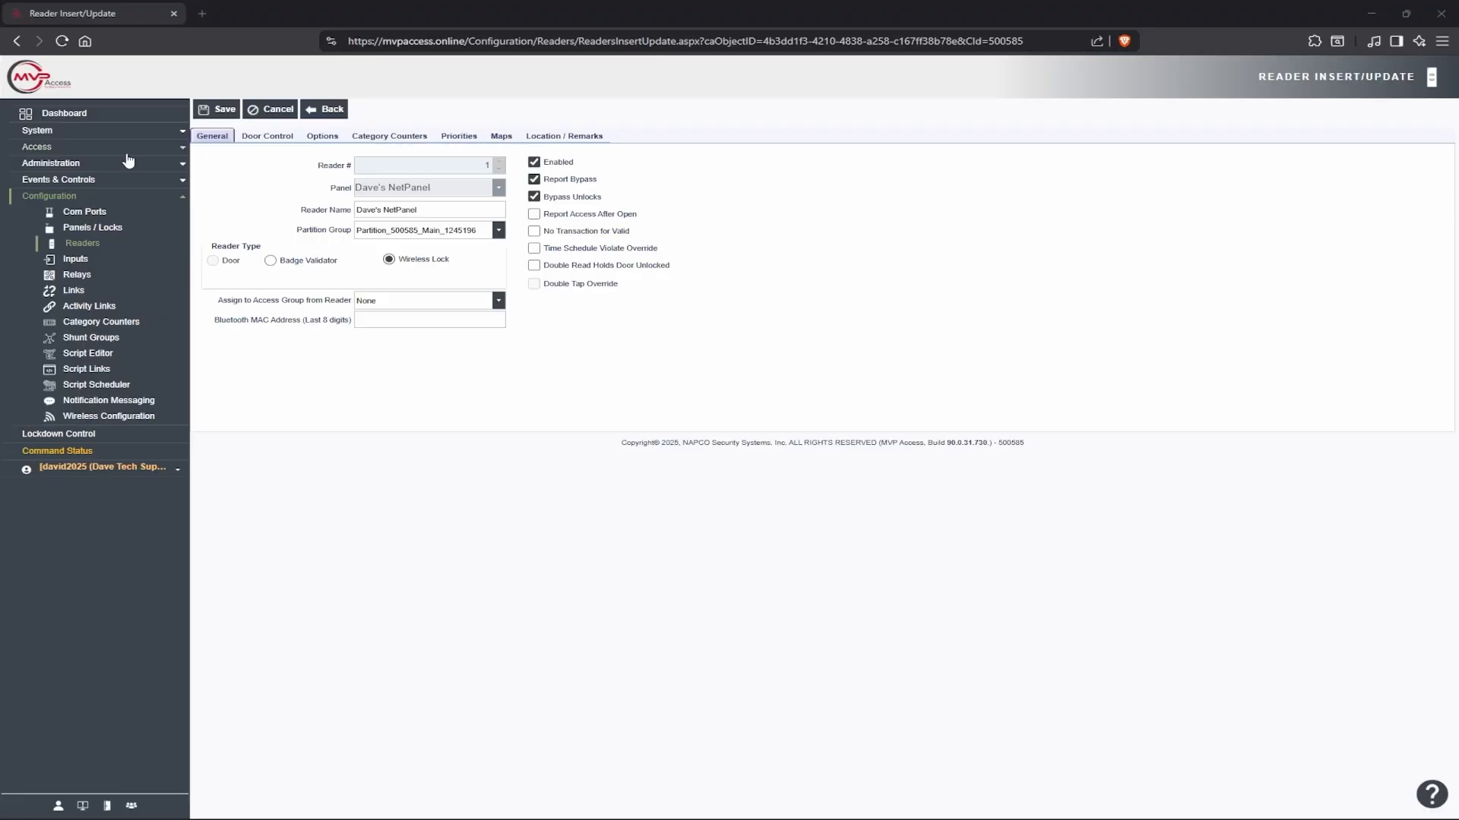
Delete the ContinentalAccess-36bit entry under Administration > Badge Formats and begin a new format
click(52, 165)
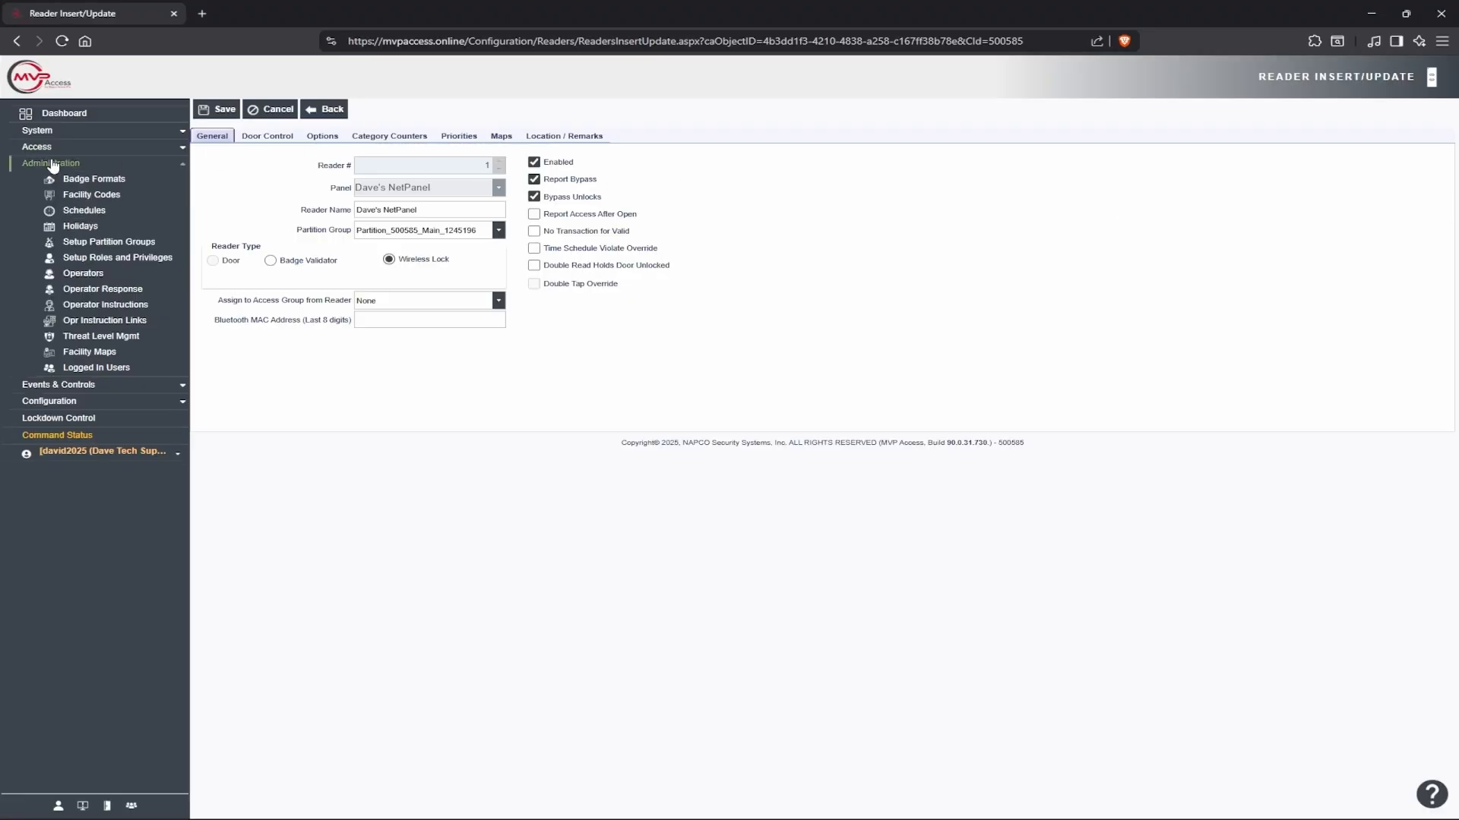
click(89, 180)
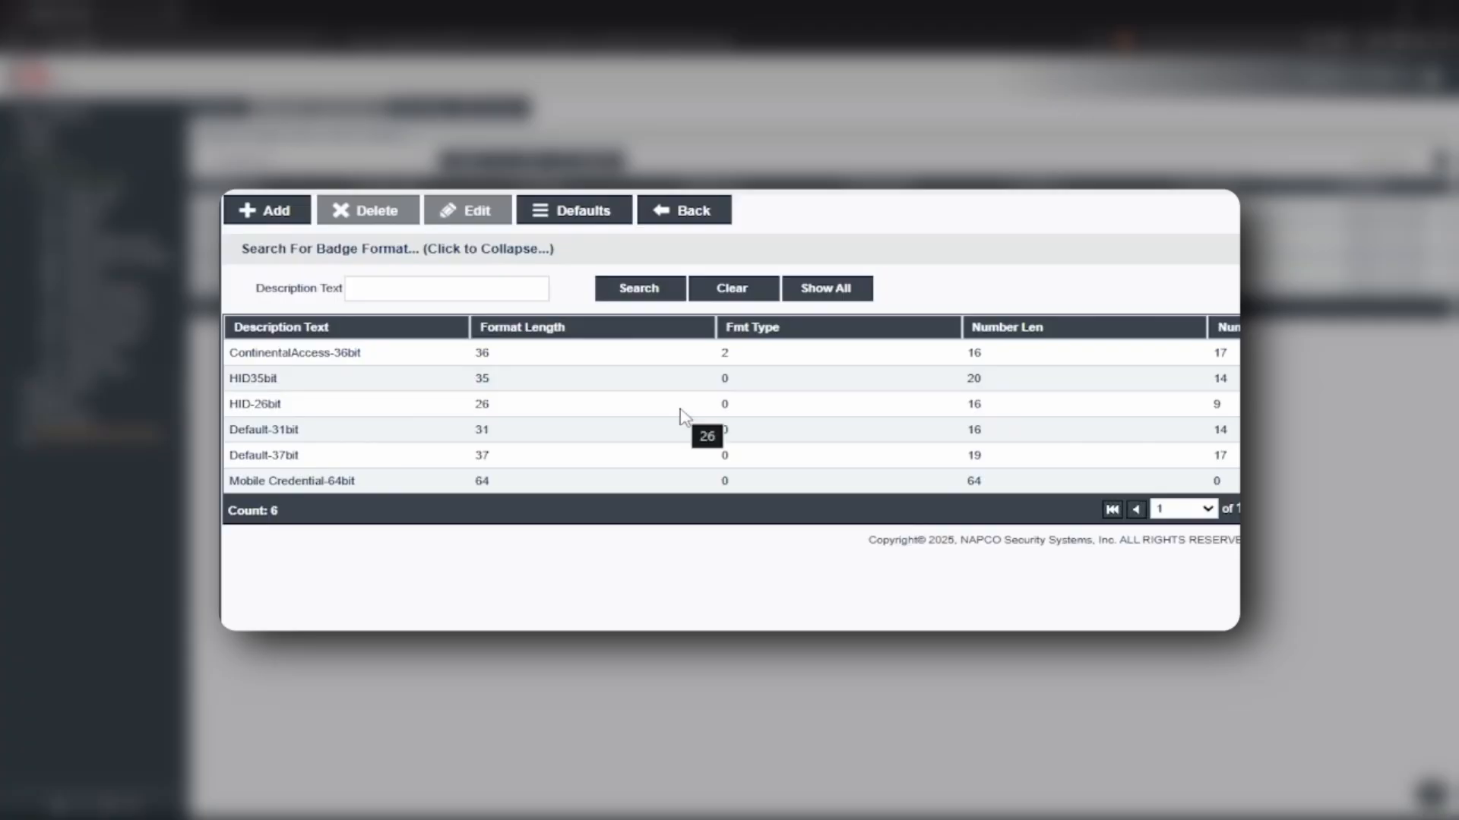
click(418, 410)
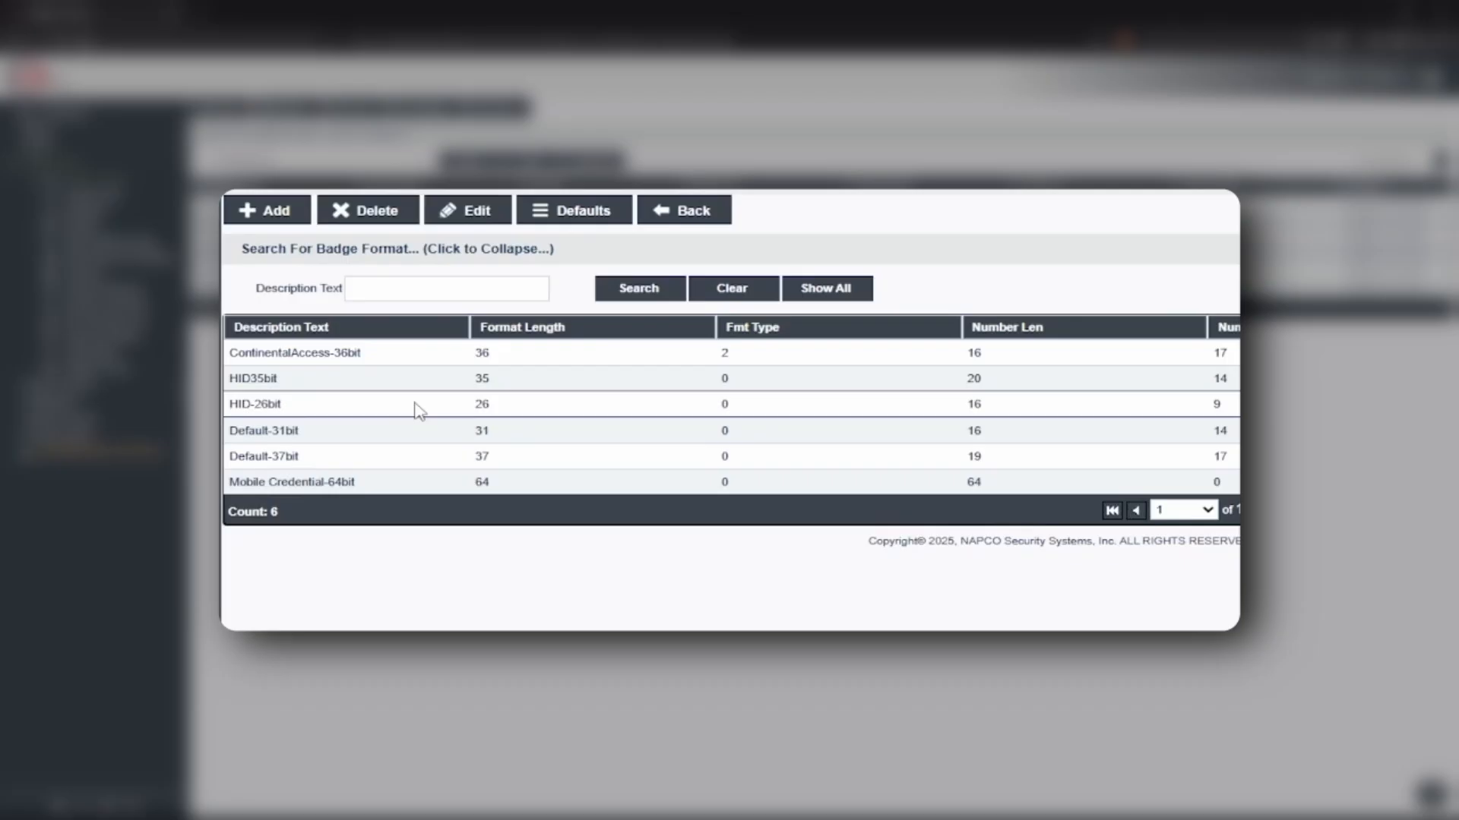
click(434, 358)
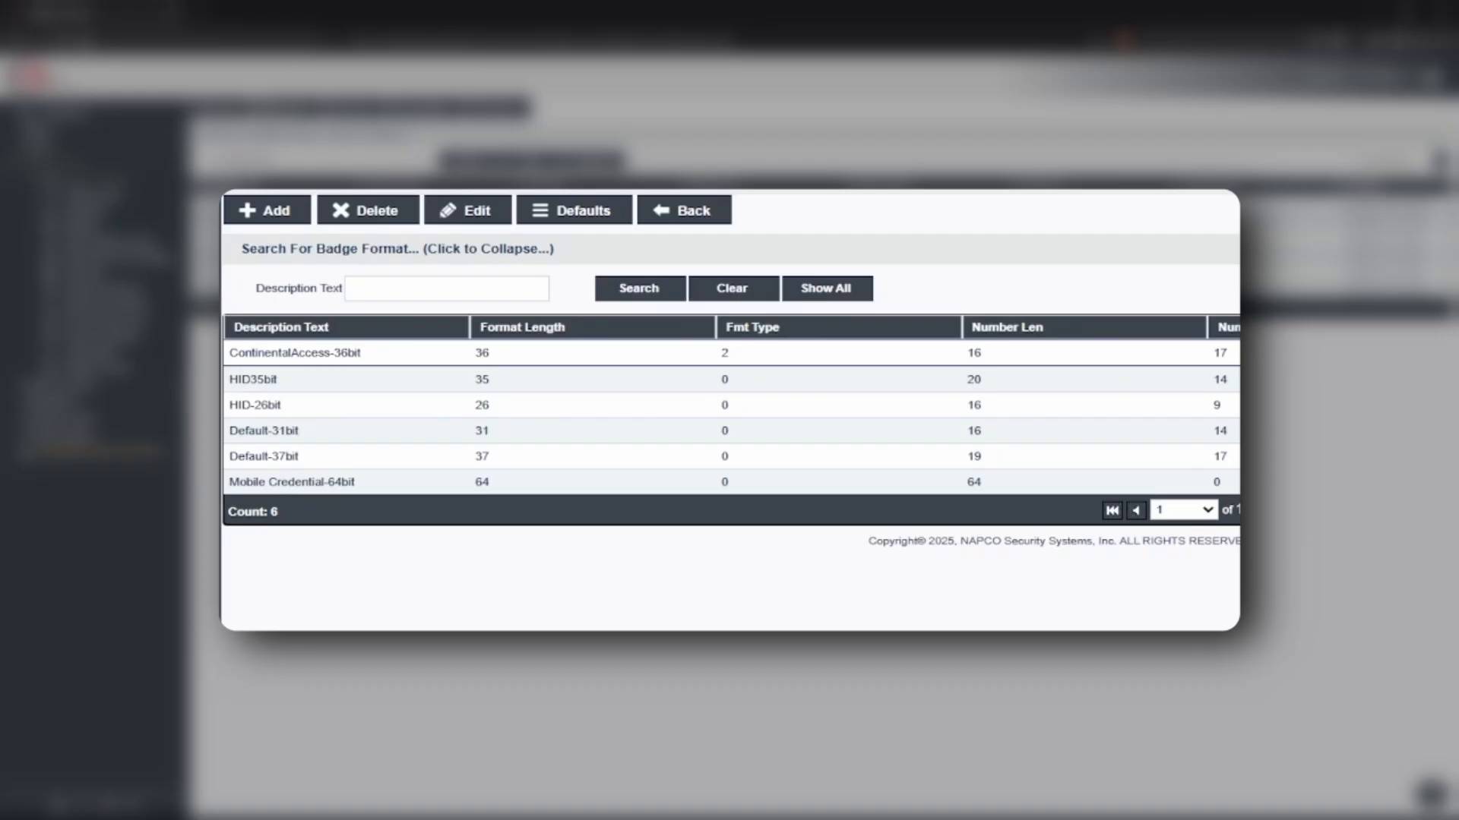
click(373, 216)
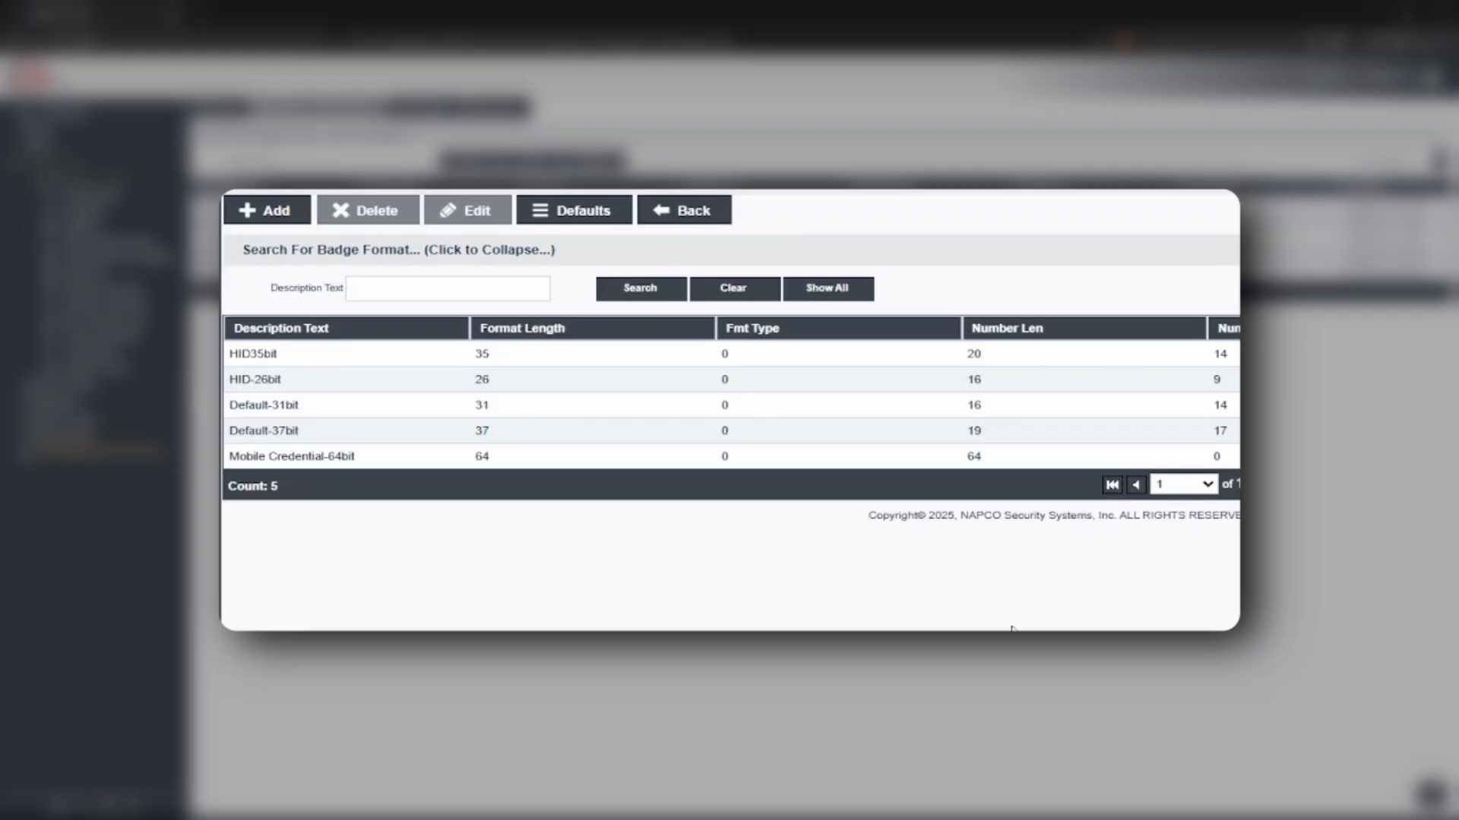
click(270, 220)
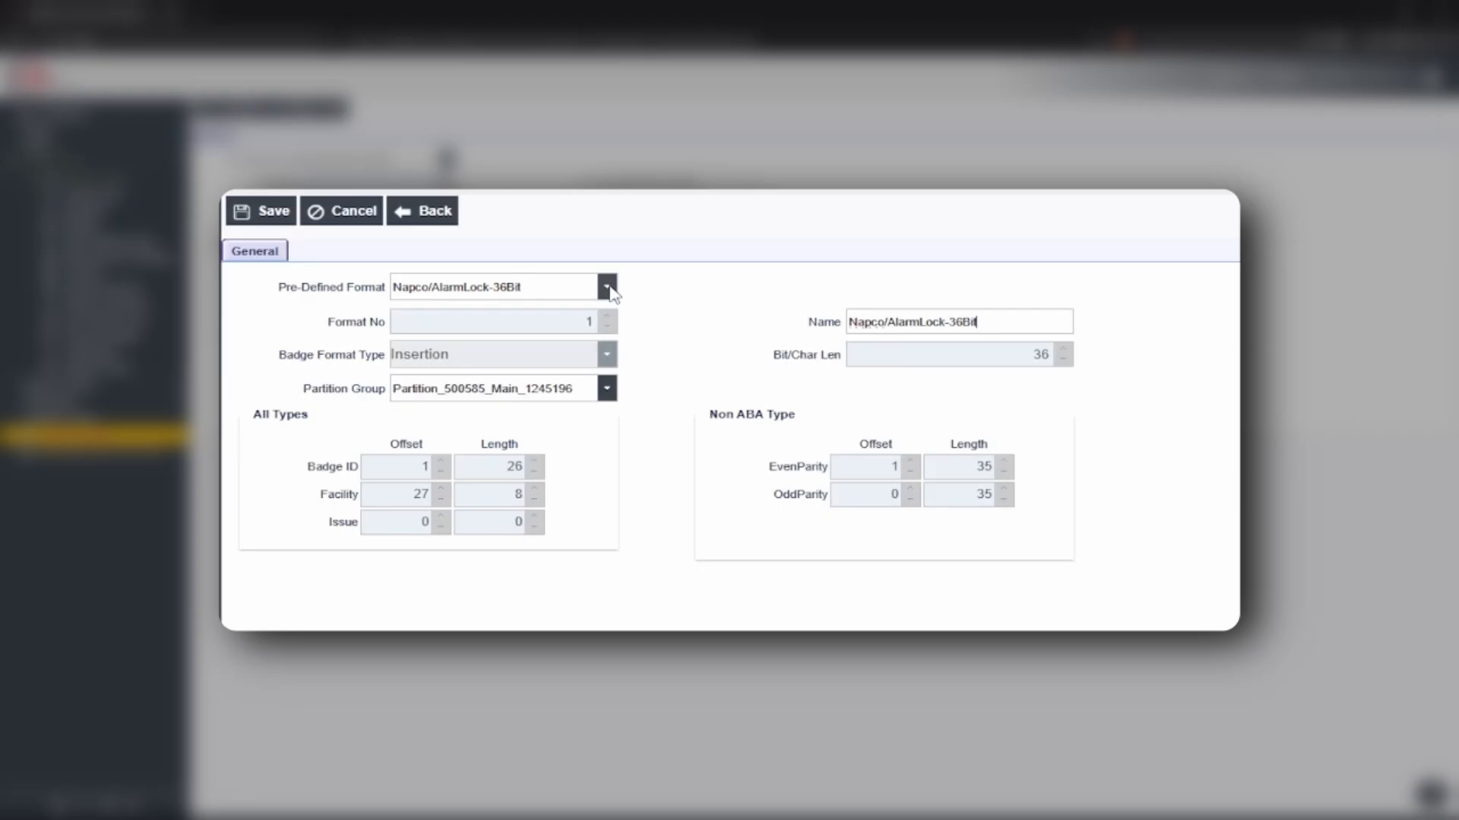
Choose the Napco/AlarmLock-36Bit pre-defined format and save it, bringing the list to 6
click(607, 288)
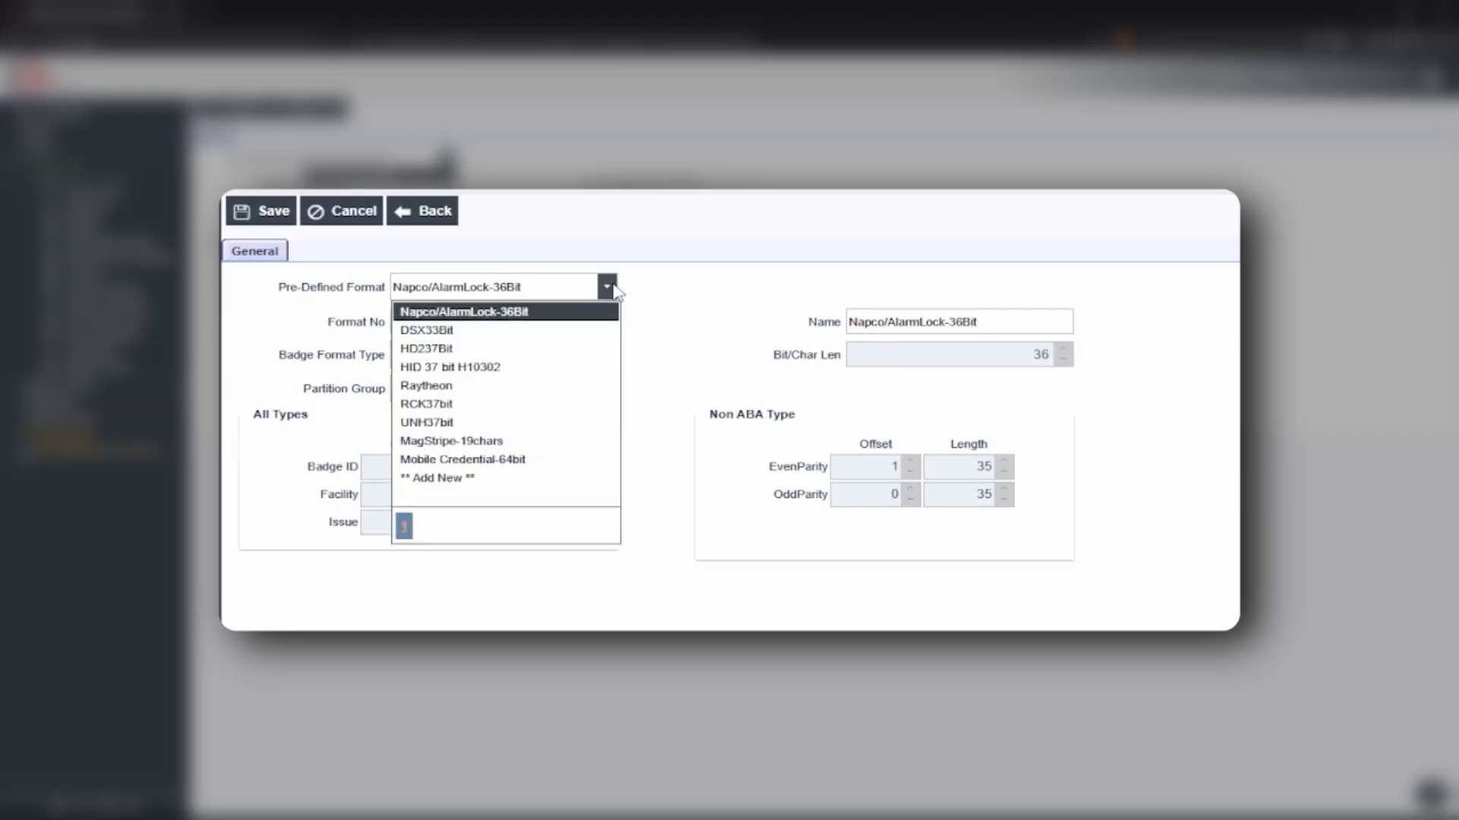
click(515, 319)
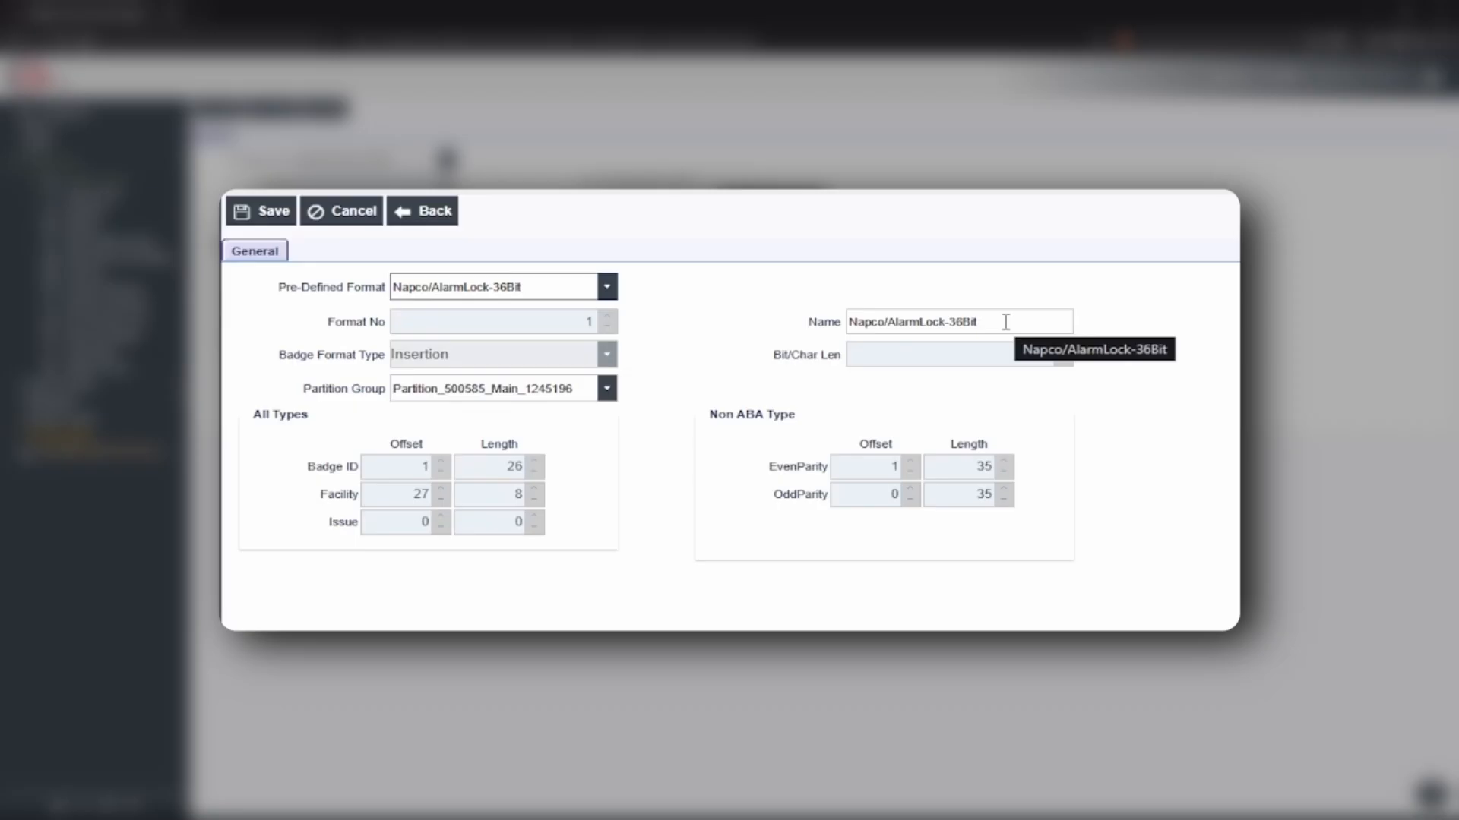
click(252, 220)
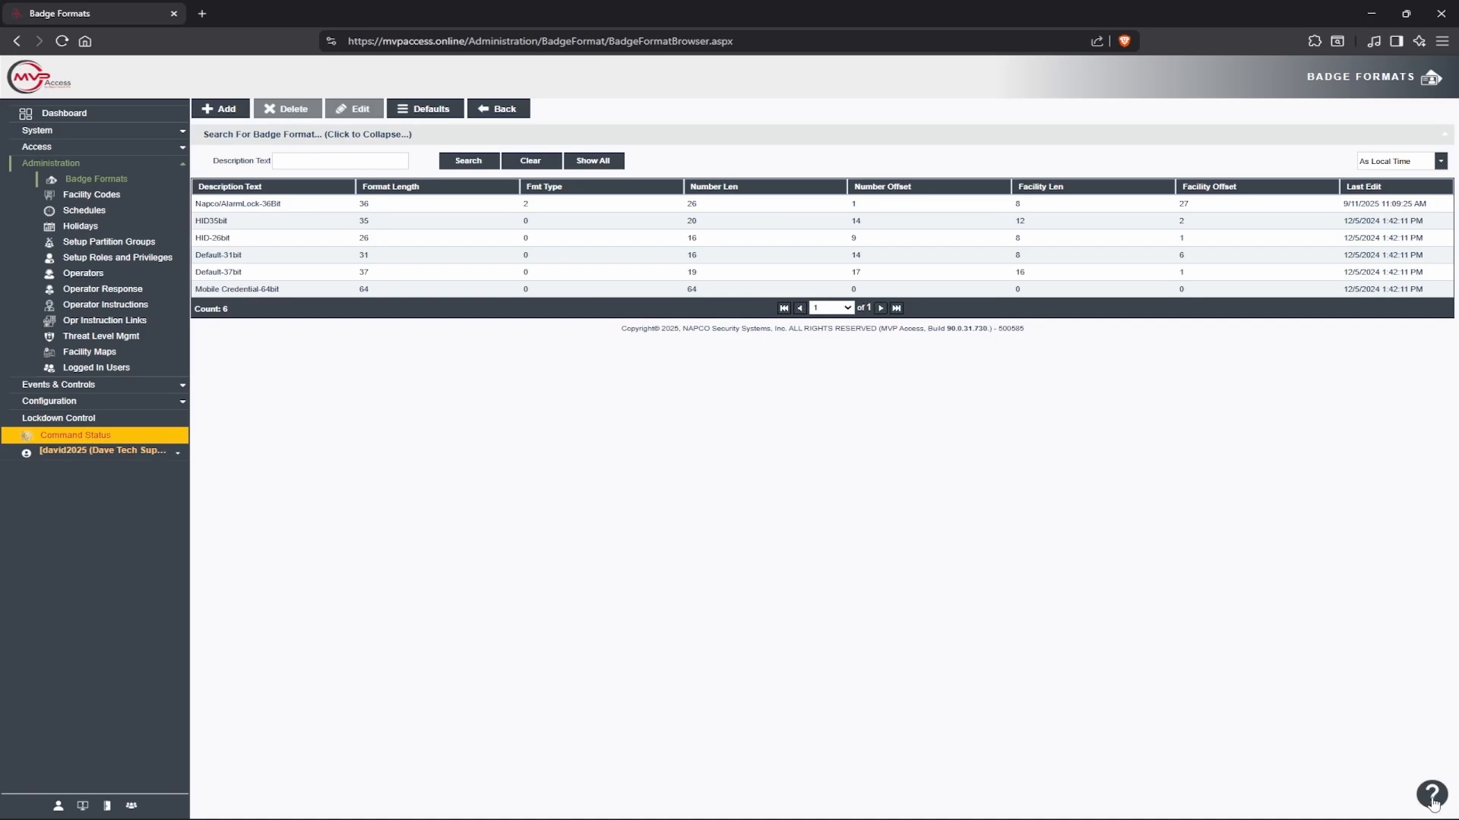
click(1428, 806)
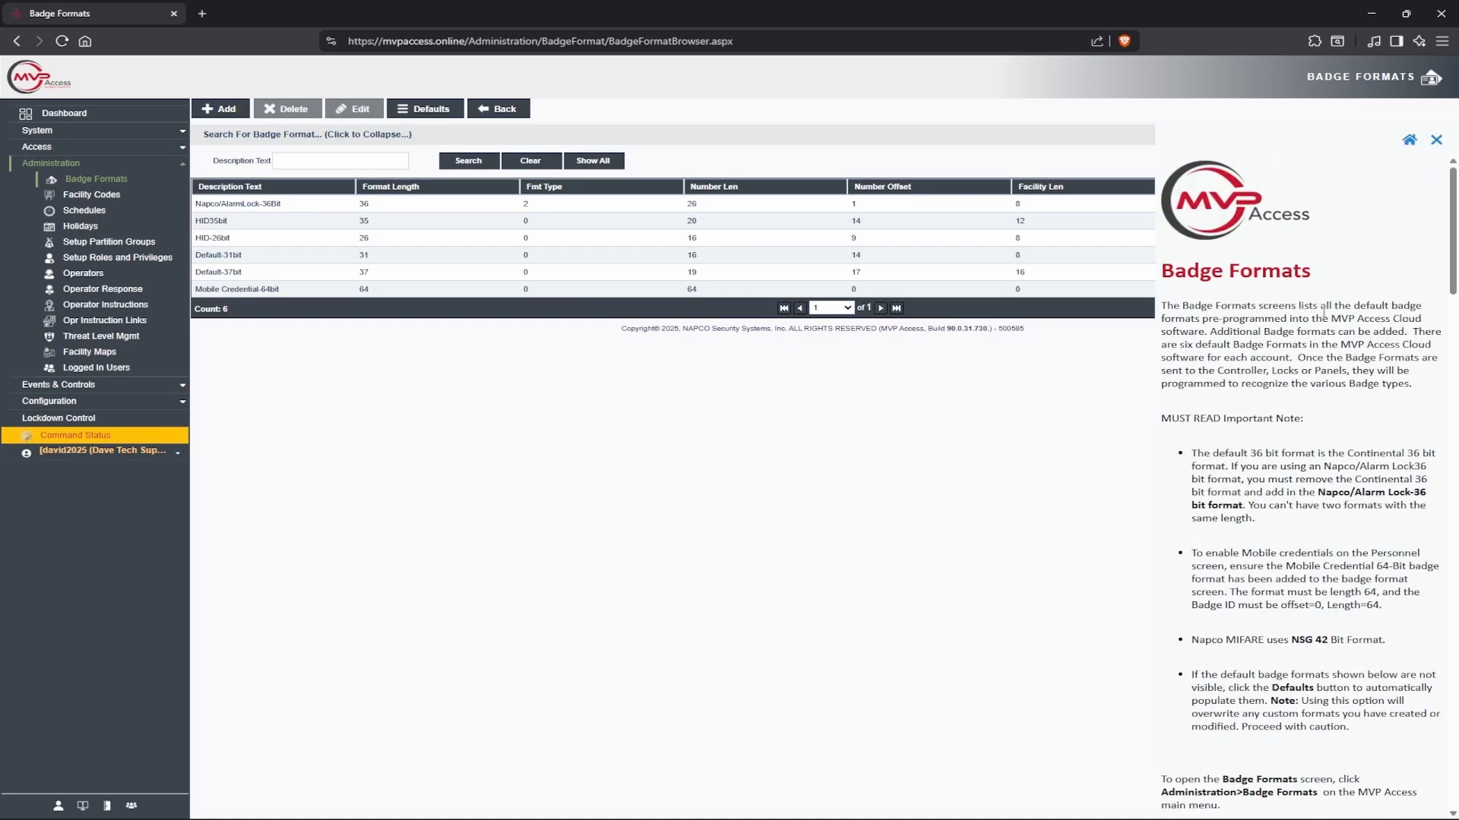
scroll(1311, 328, down, 8)
scroll(1329, 329, down, 8)
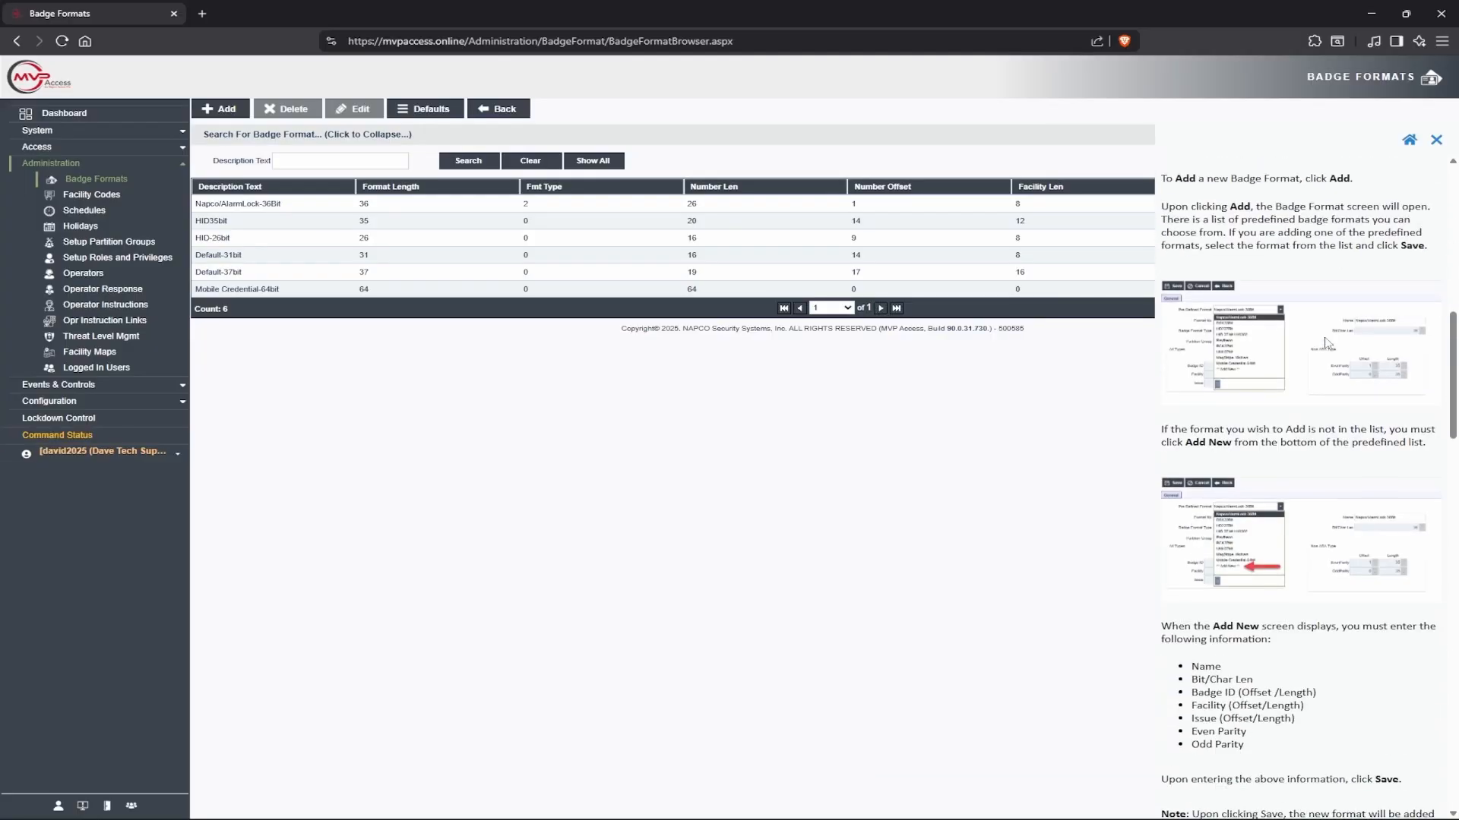
scroll(1328, 350, down, 9)
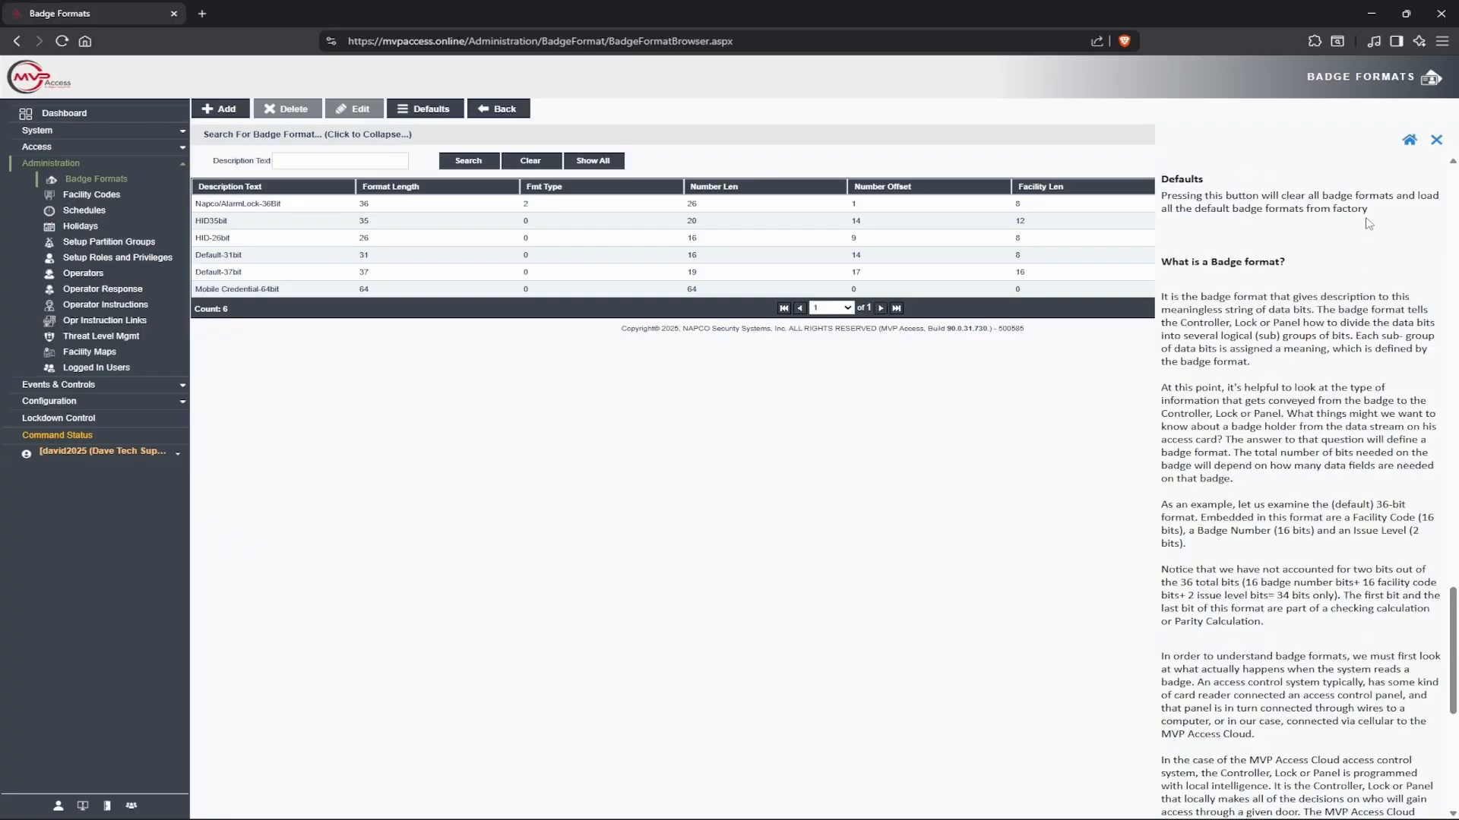
click(1435, 142)
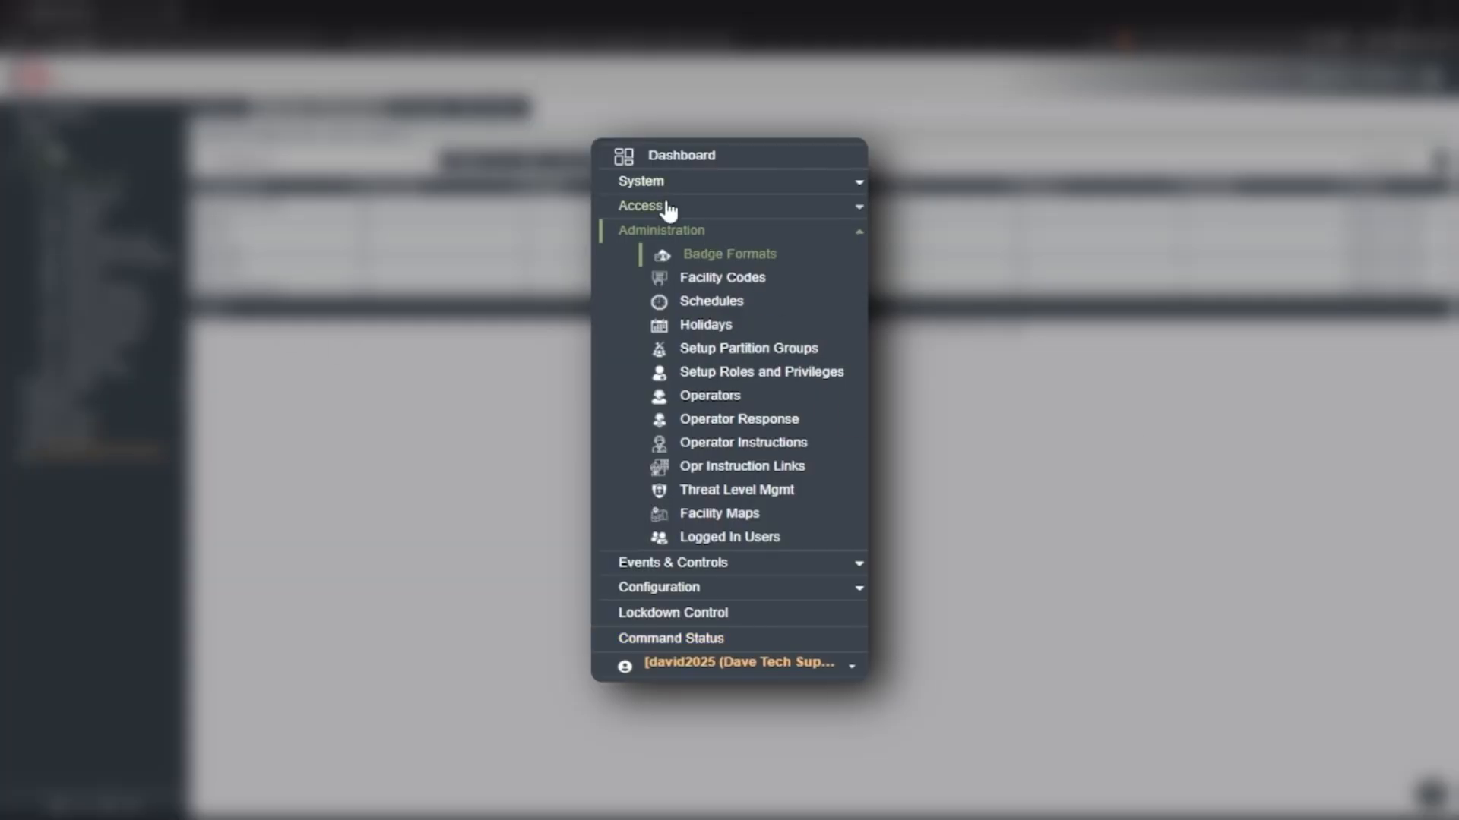
Go to Access > Personnel and view two of the existing badge holder records
click(668, 206)
click(709, 234)
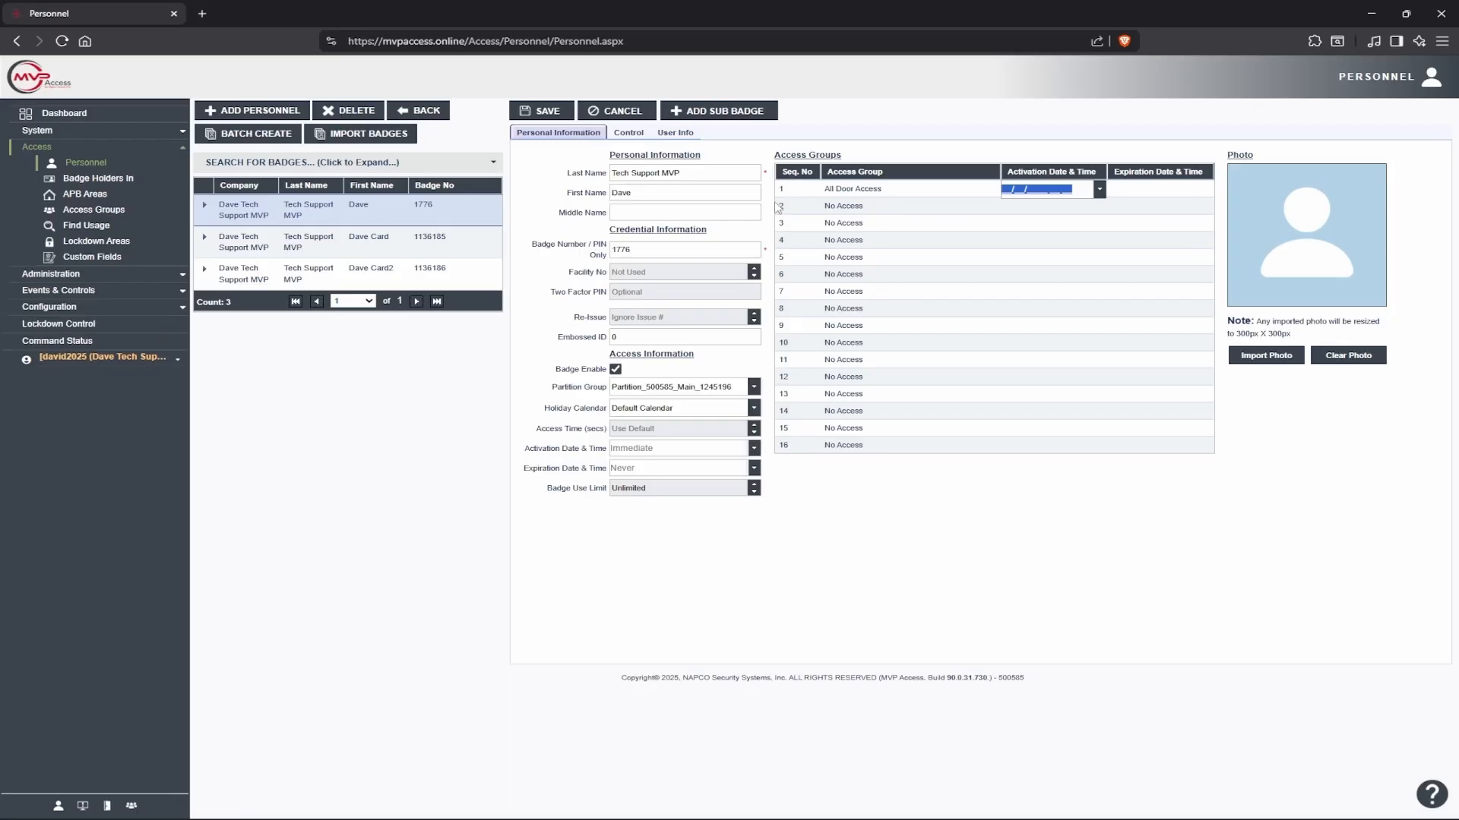
click(354, 238)
click(338, 278)
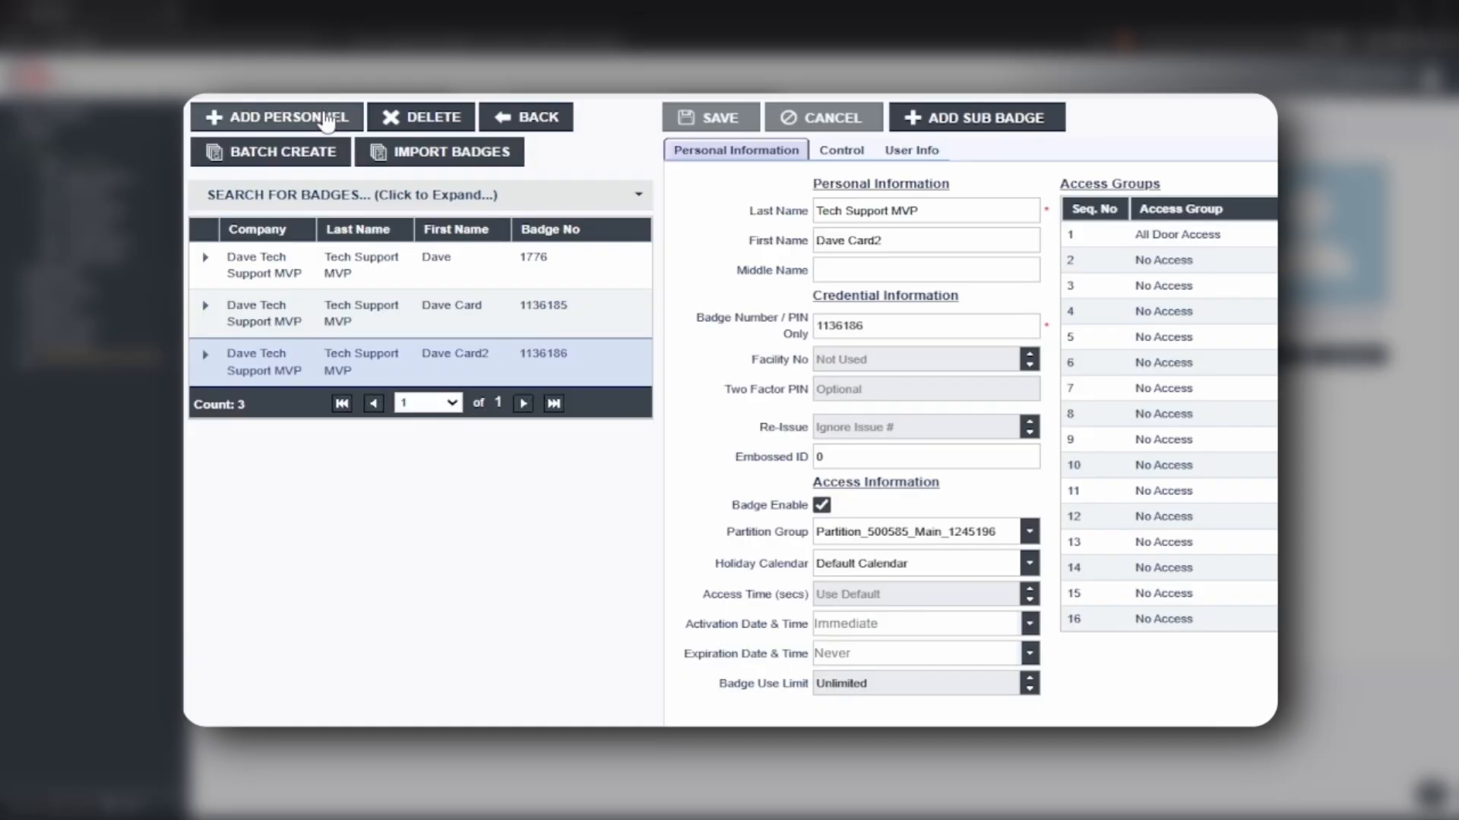
Add a personnel entry with the holder's last name, first name and new badge number
click(326, 120)
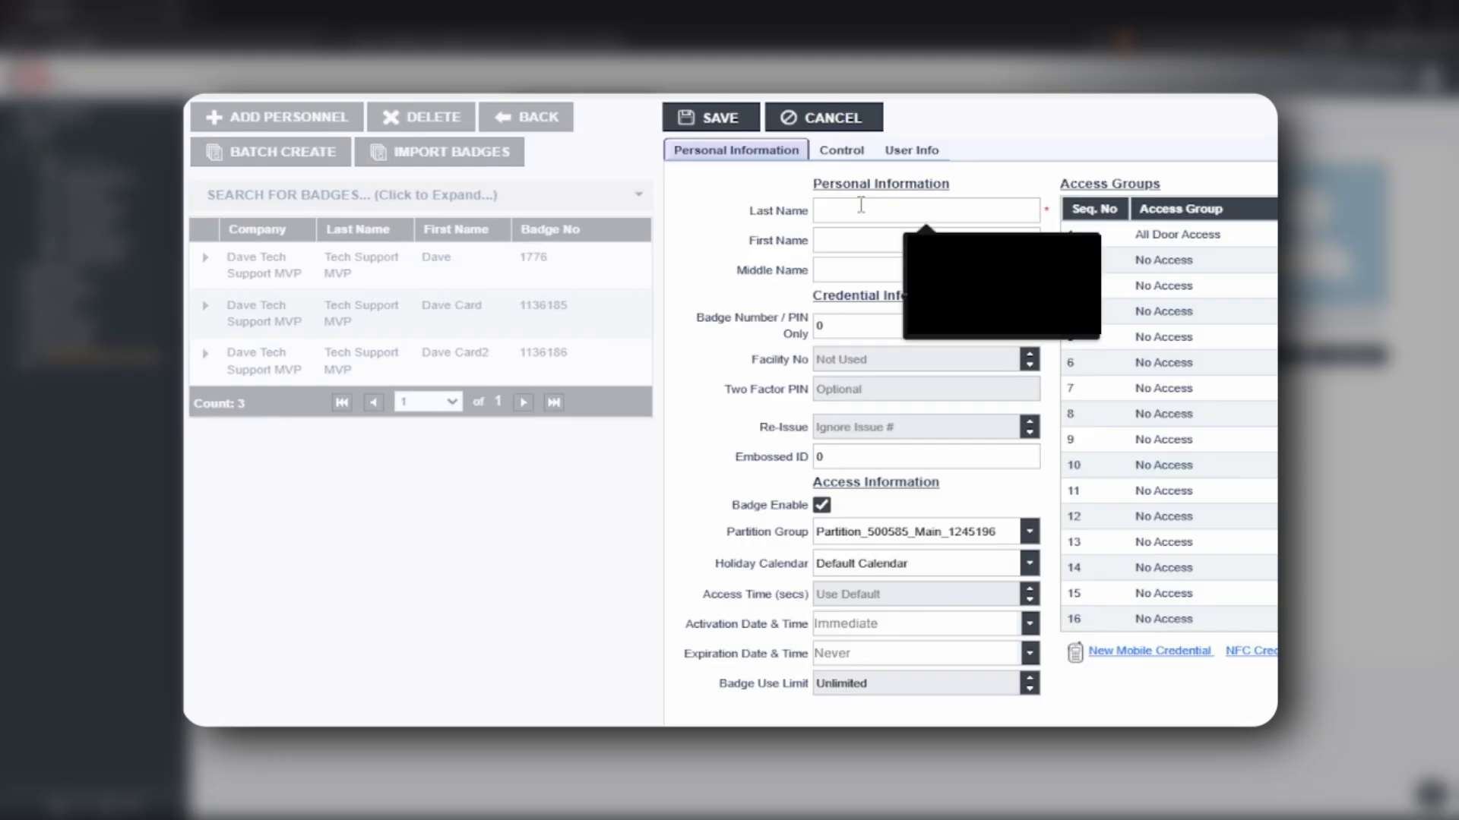
text(C)
click(885, 235)
text(Jesse)
click(866, 324)
key(BackSpace)
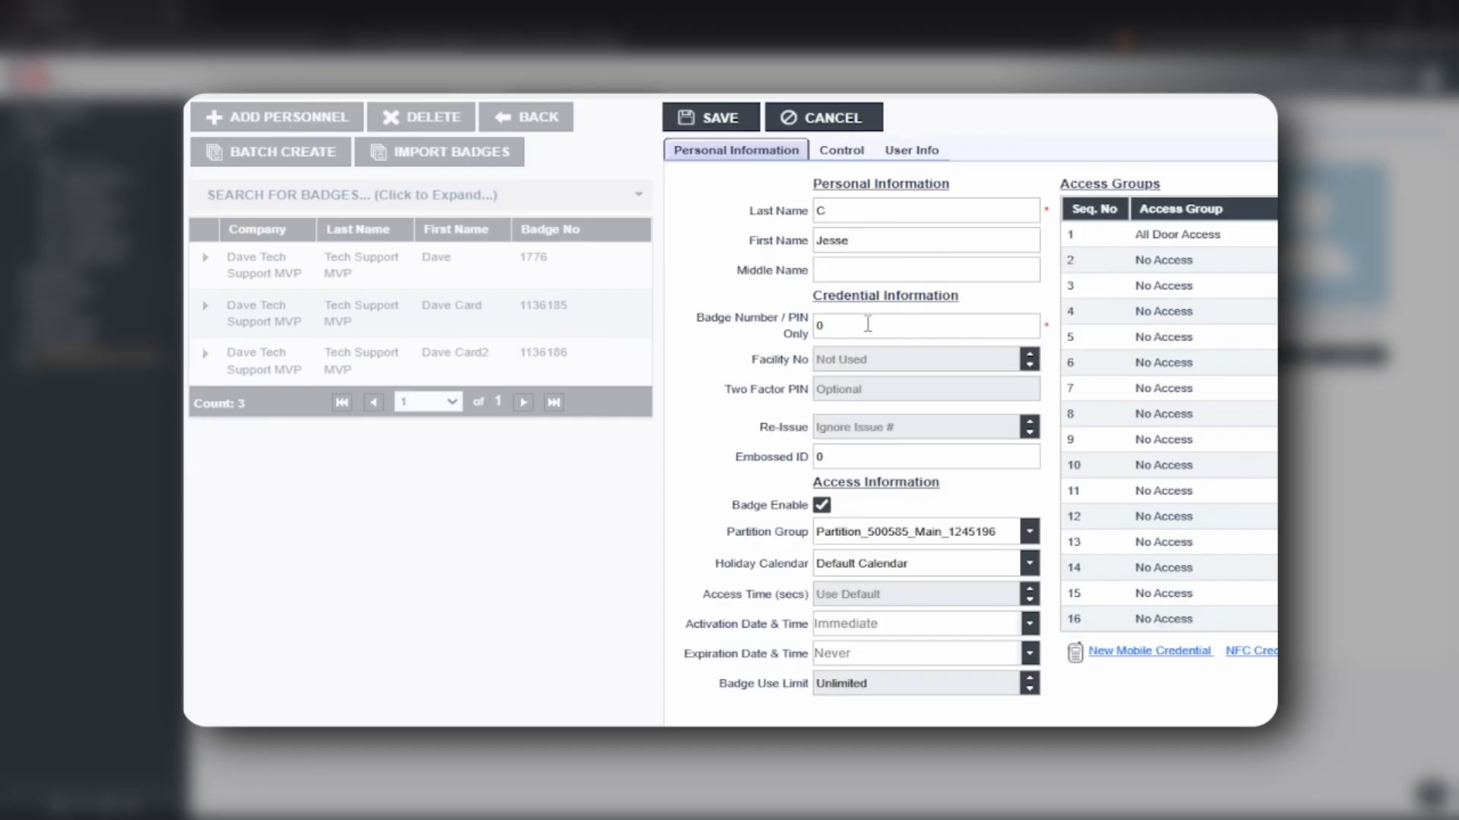
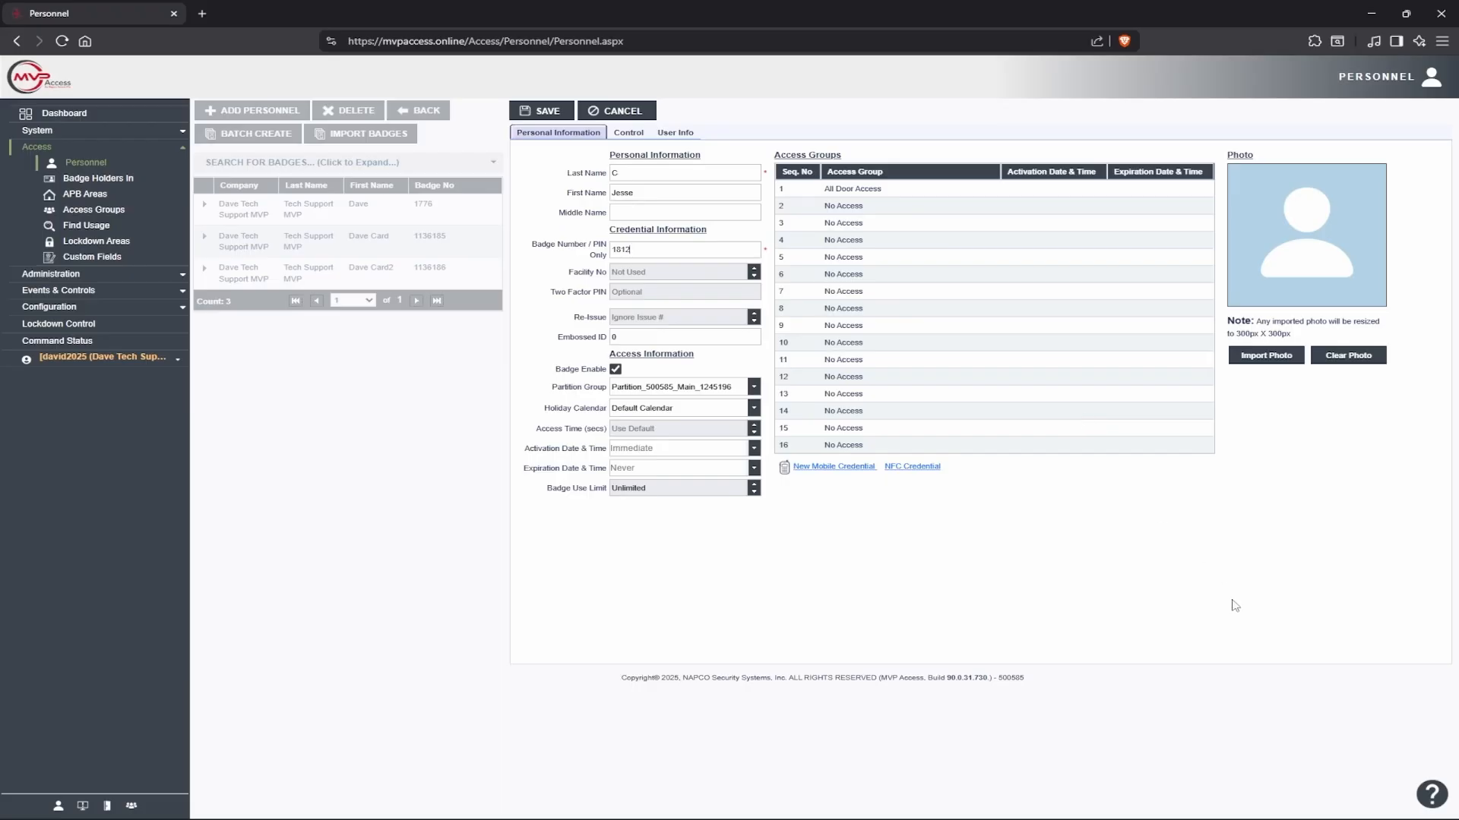
Skim the add-badge help, close it, and save the record with All Door Access
click(1426, 797)
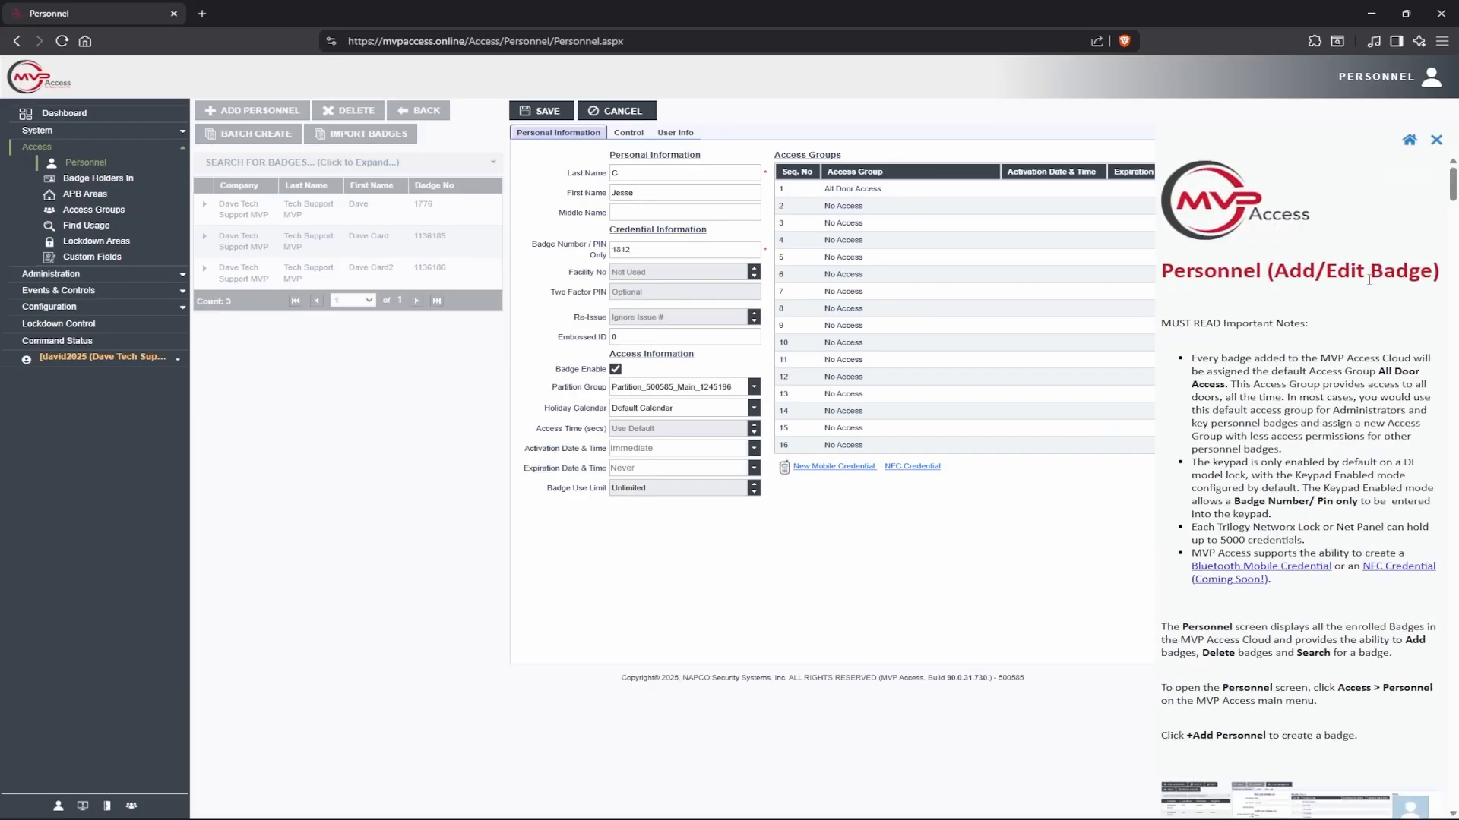
scroll(1367, 288, down, 10)
scroll(1364, 308, down, 10)
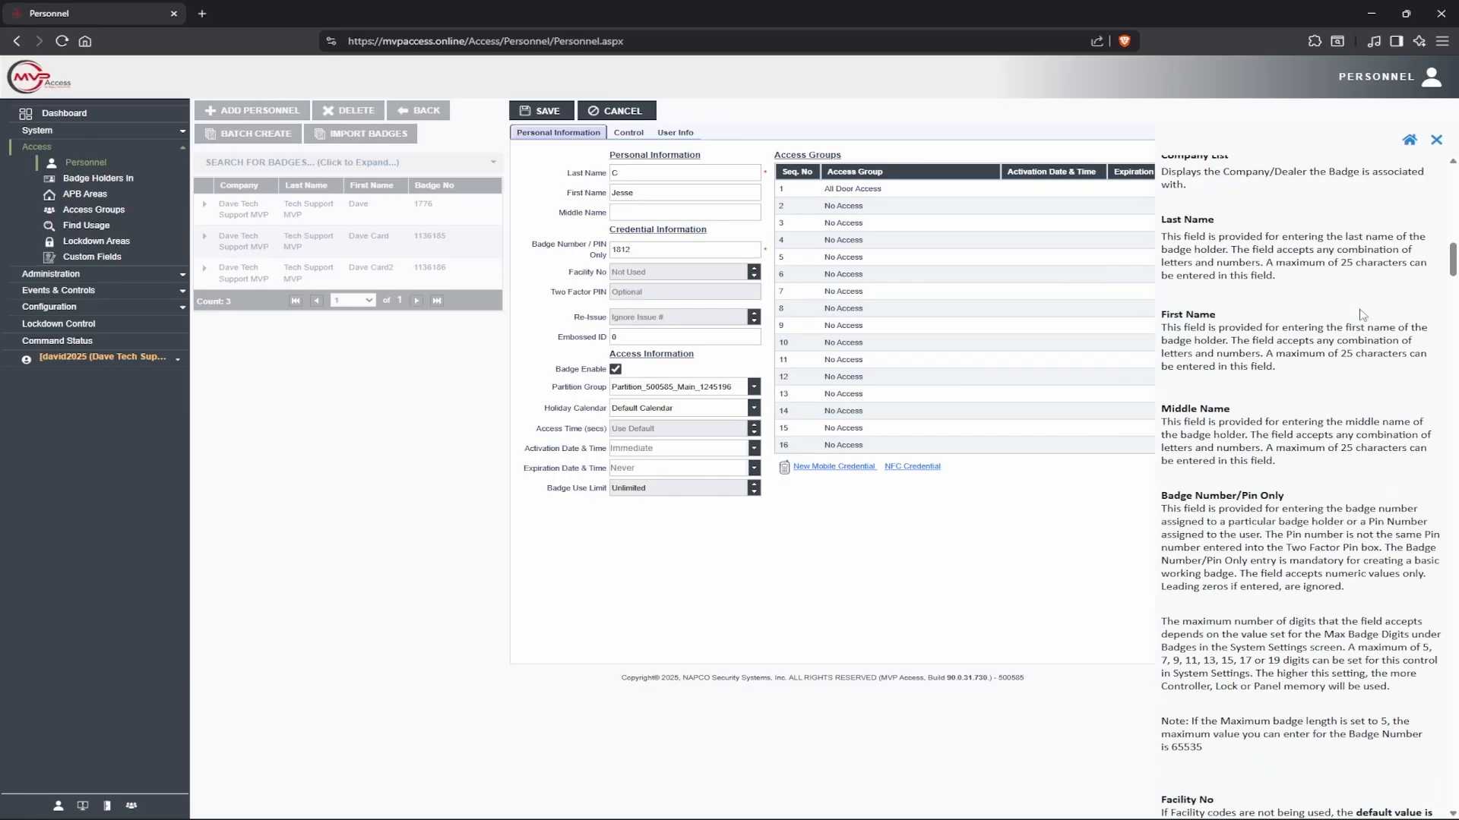
click(1436, 143)
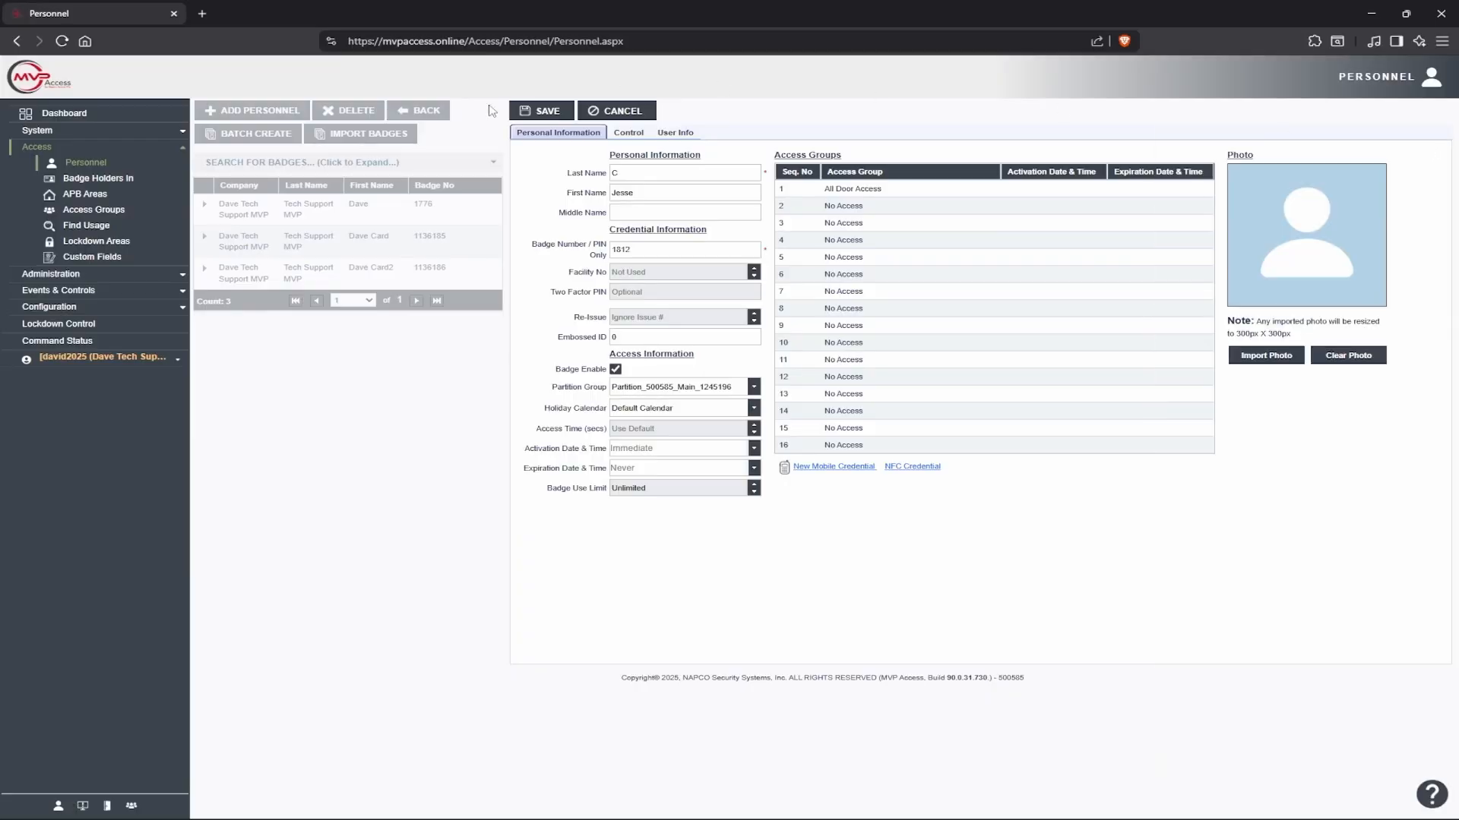
click(540, 112)
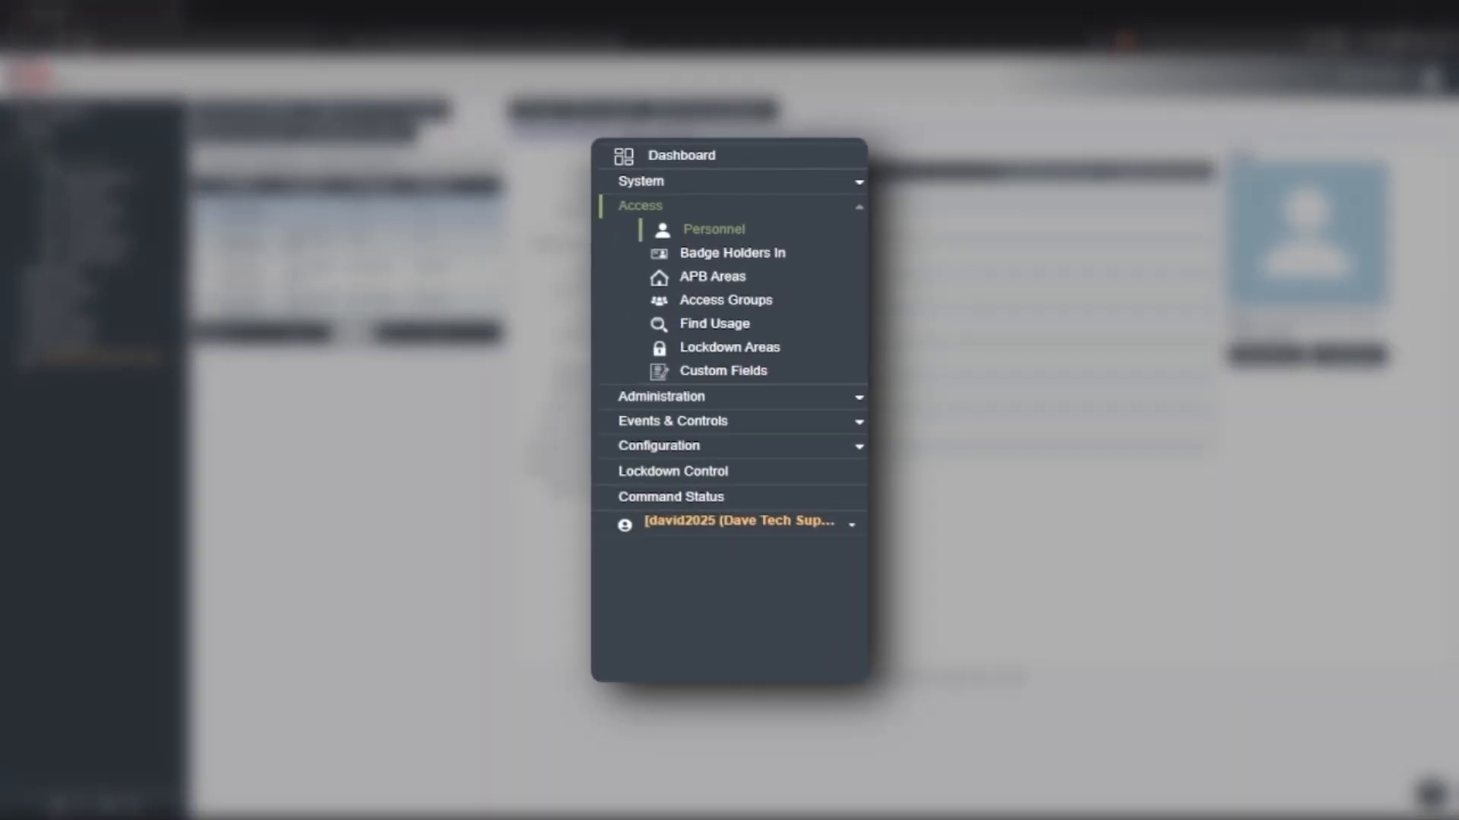
Start a new facility code set for Dave's CA-2, applied to all panels and locks
click(764, 399)
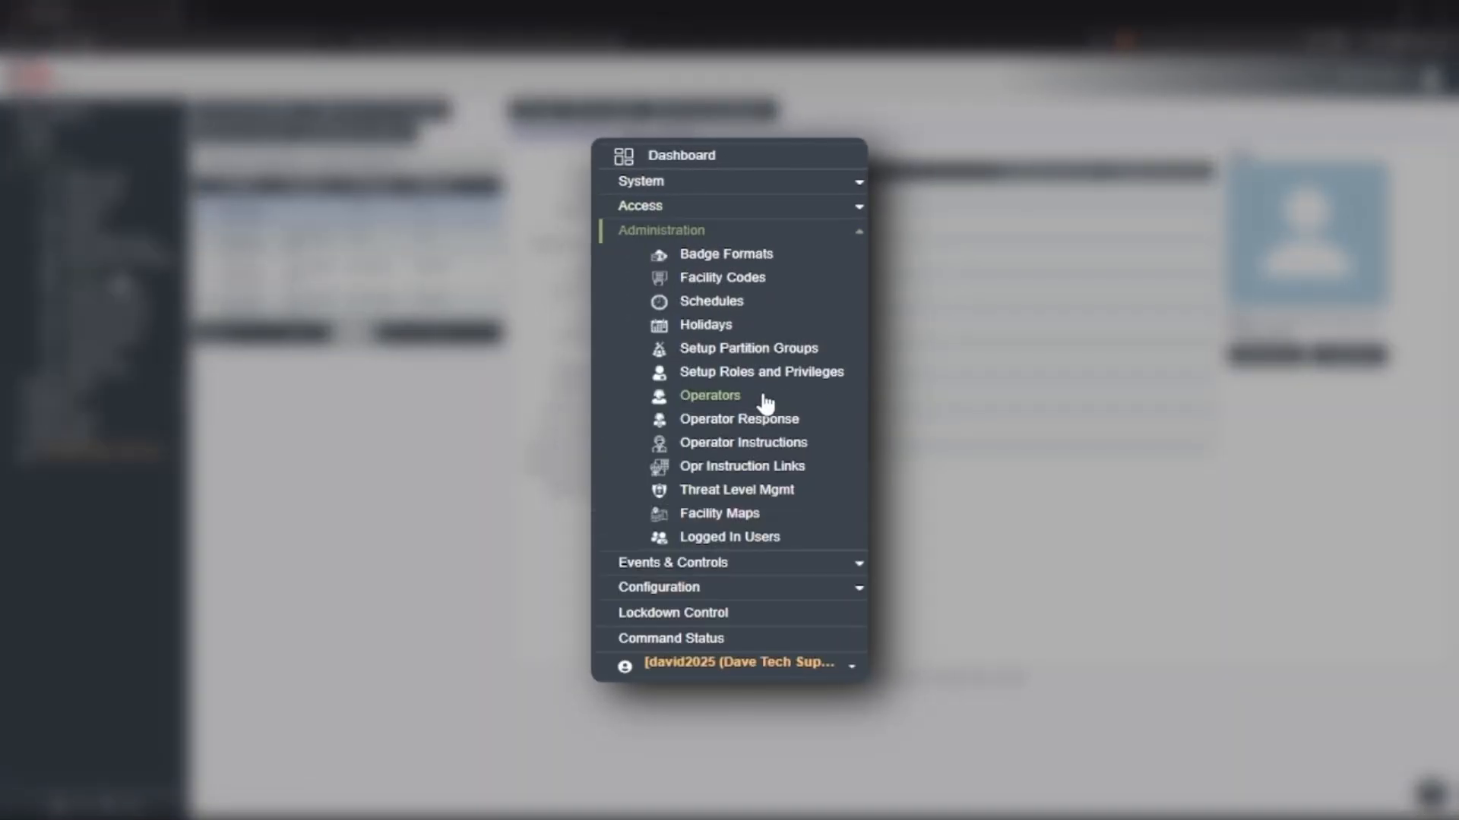
click(733, 278)
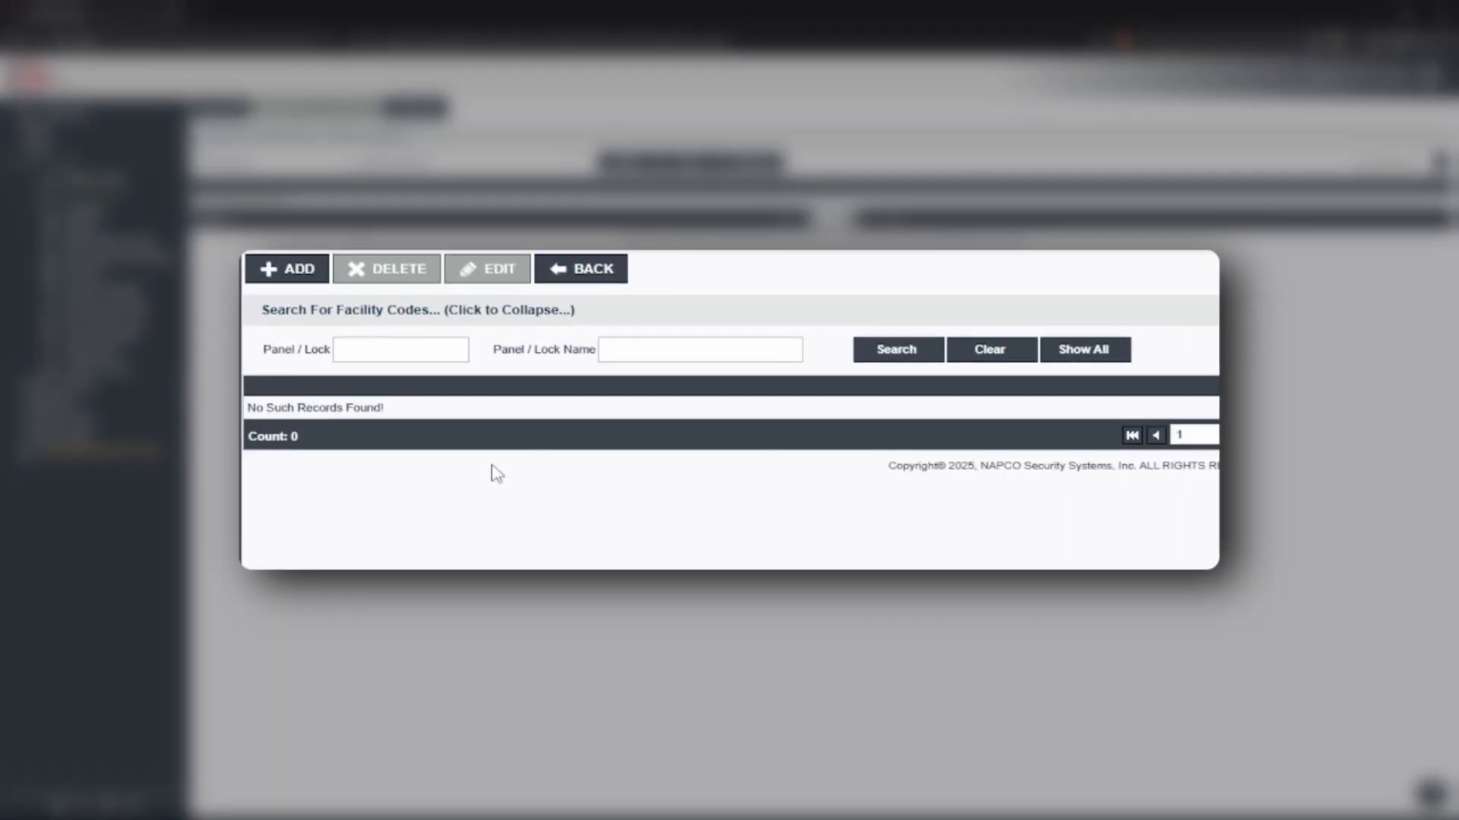
click(286, 281)
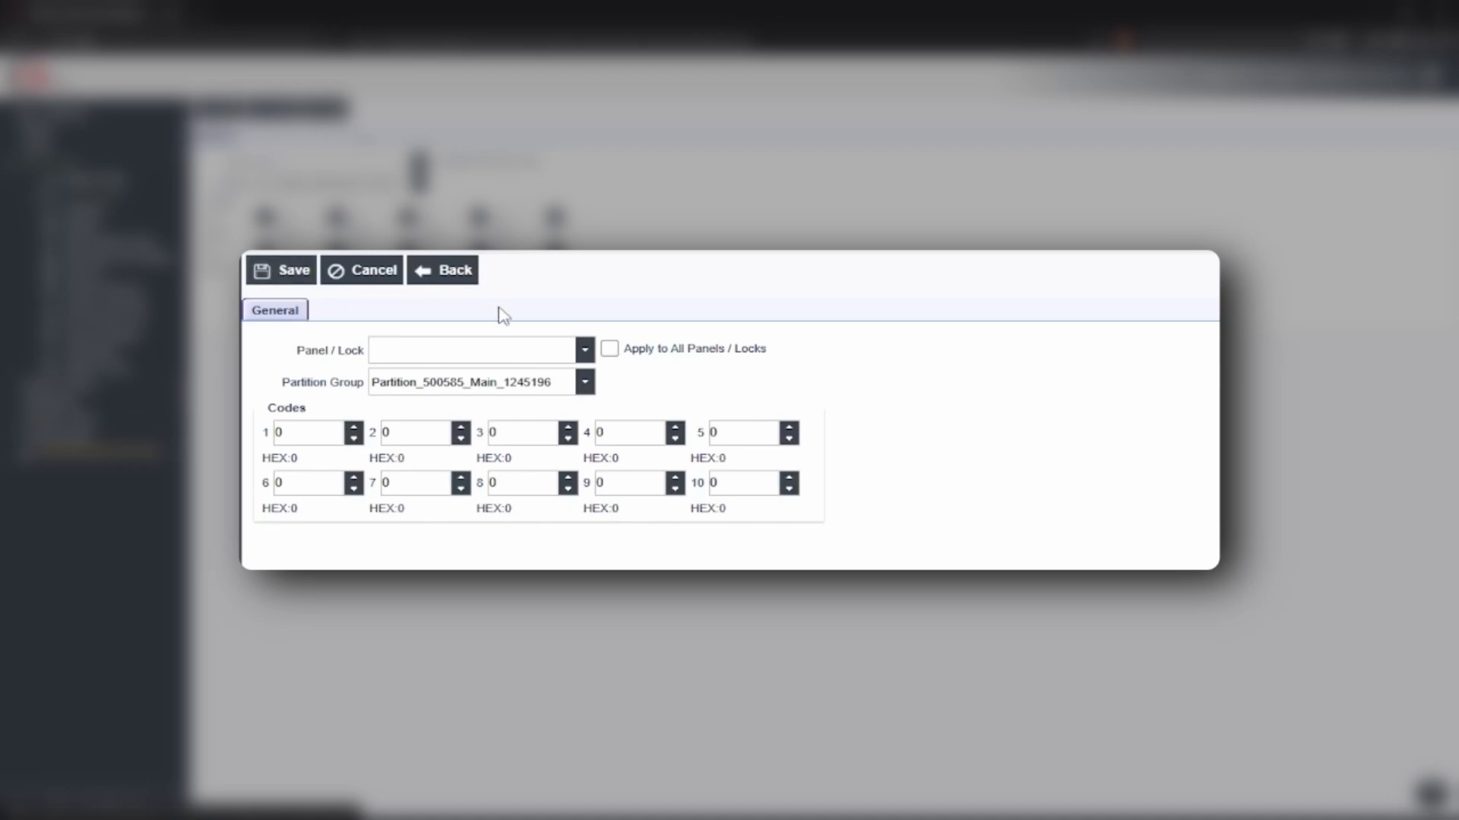
click(586, 351)
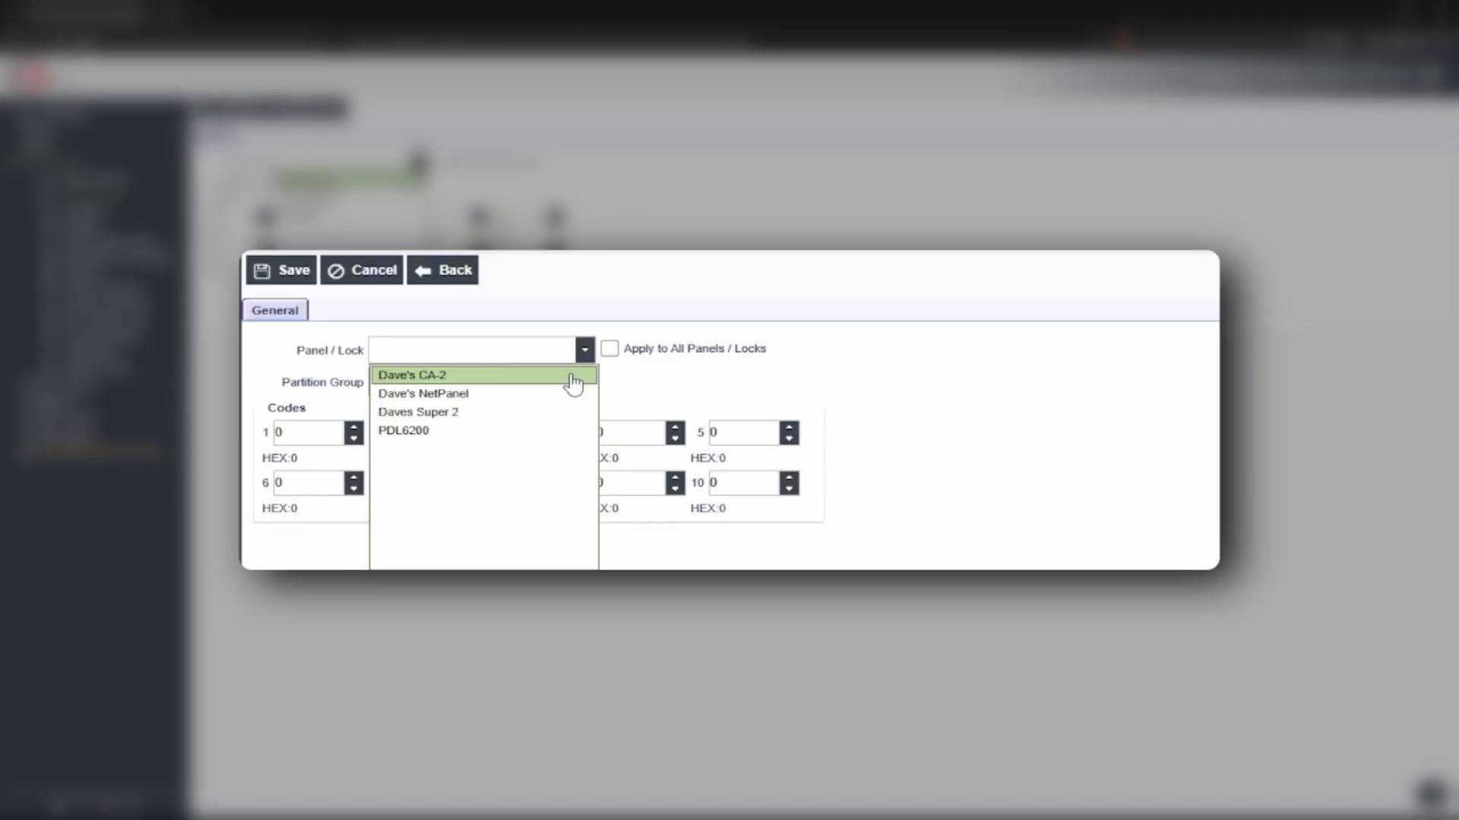
click(572, 384)
click(610, 350)
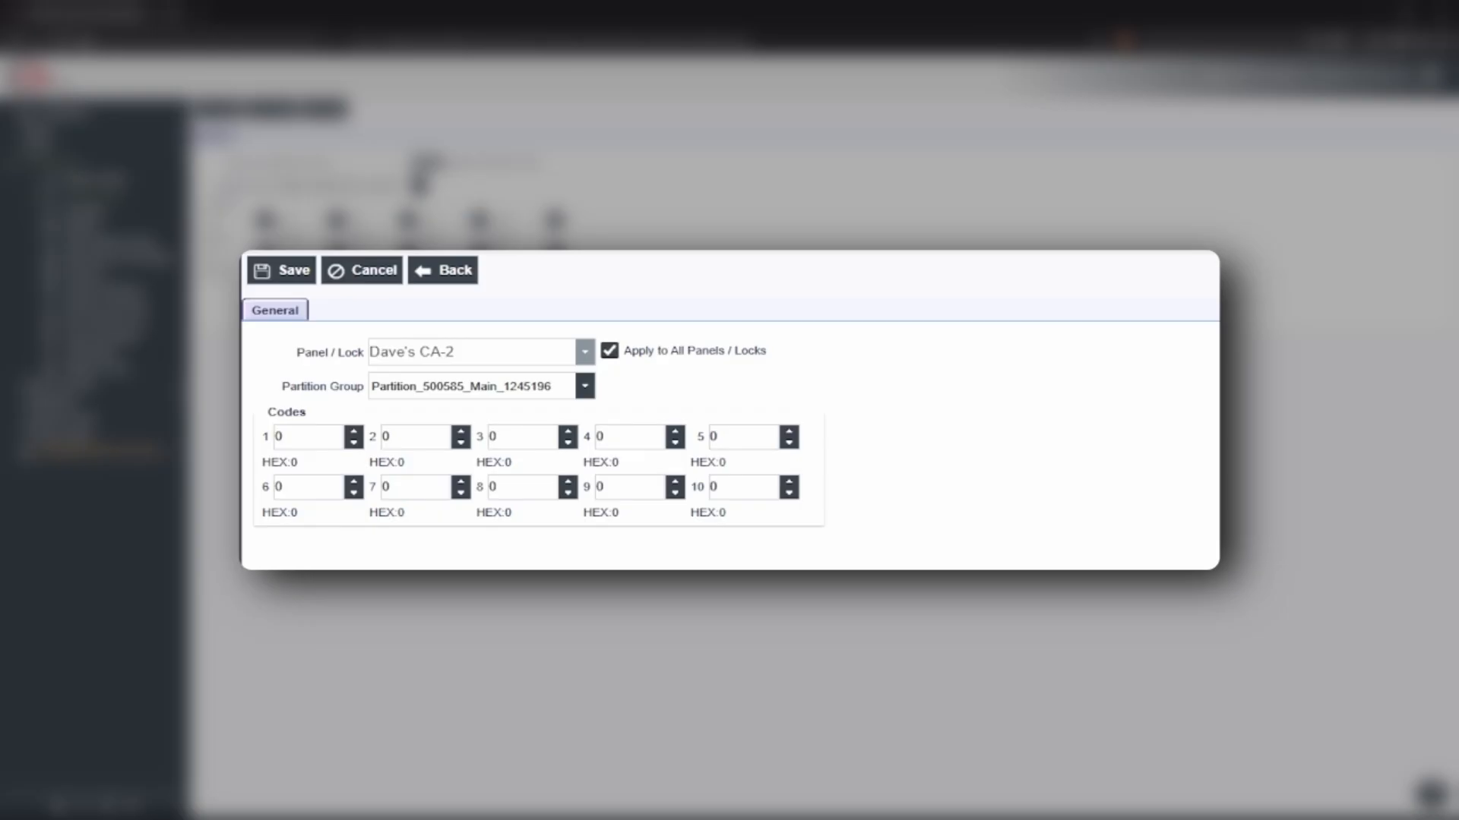
Enter facility codes 19, 43 and 60 in Codes 1–3 and save
click(307, 436)
key(BackSpace)
text(19)
key(Tab)
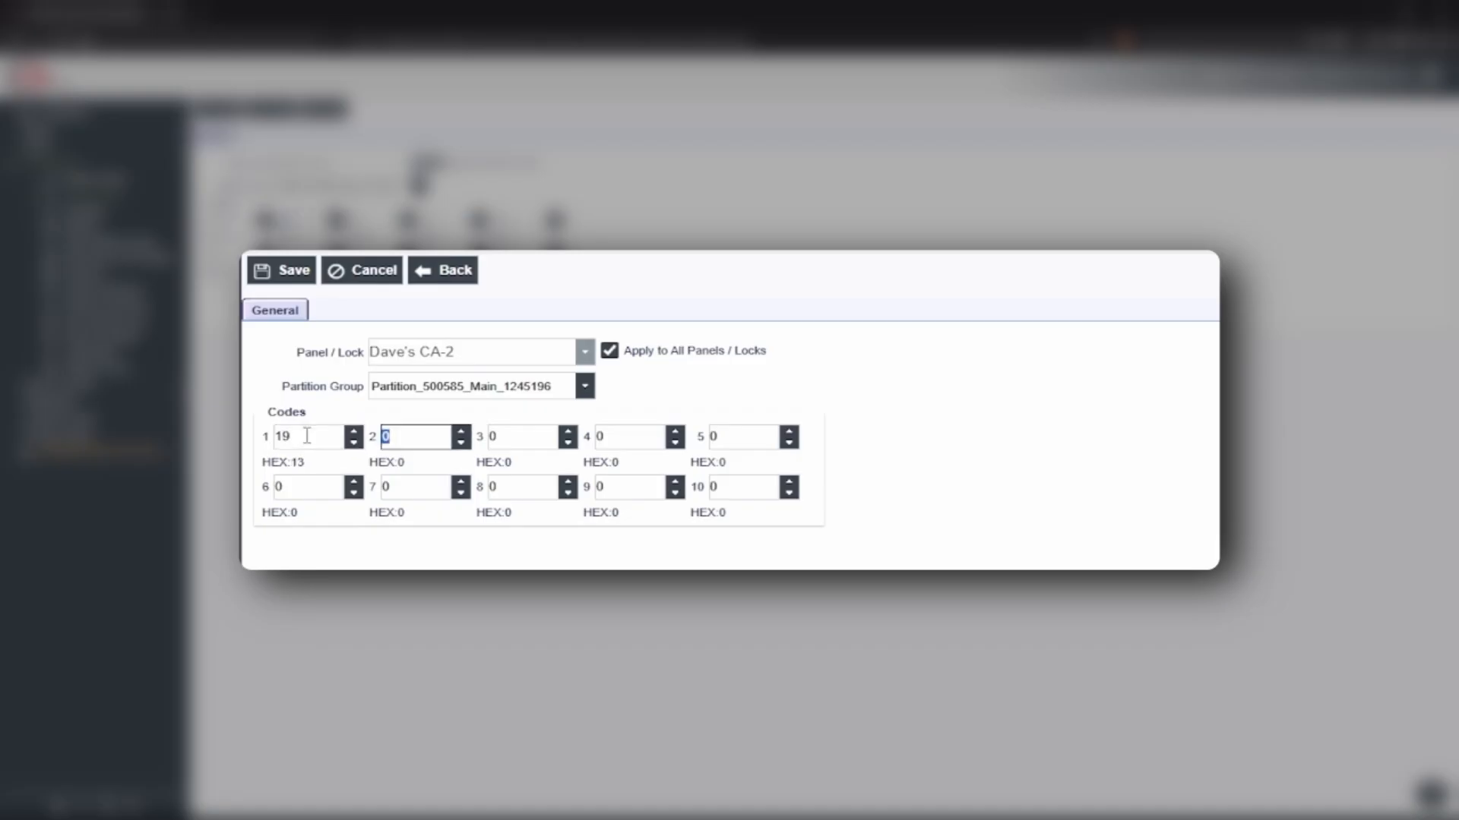
text(43)
key(Tab)
text(60)
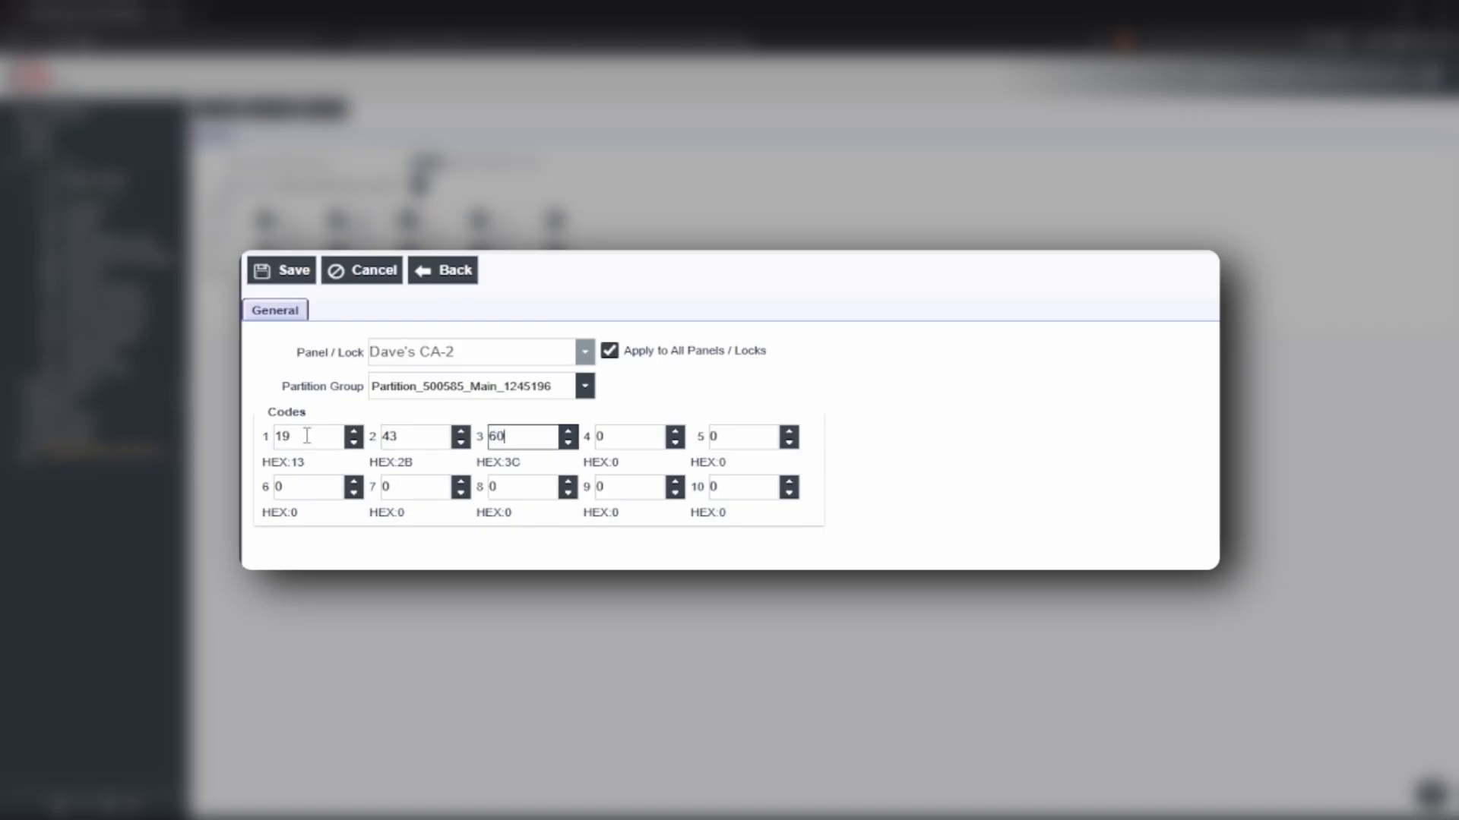
click(286, 271)
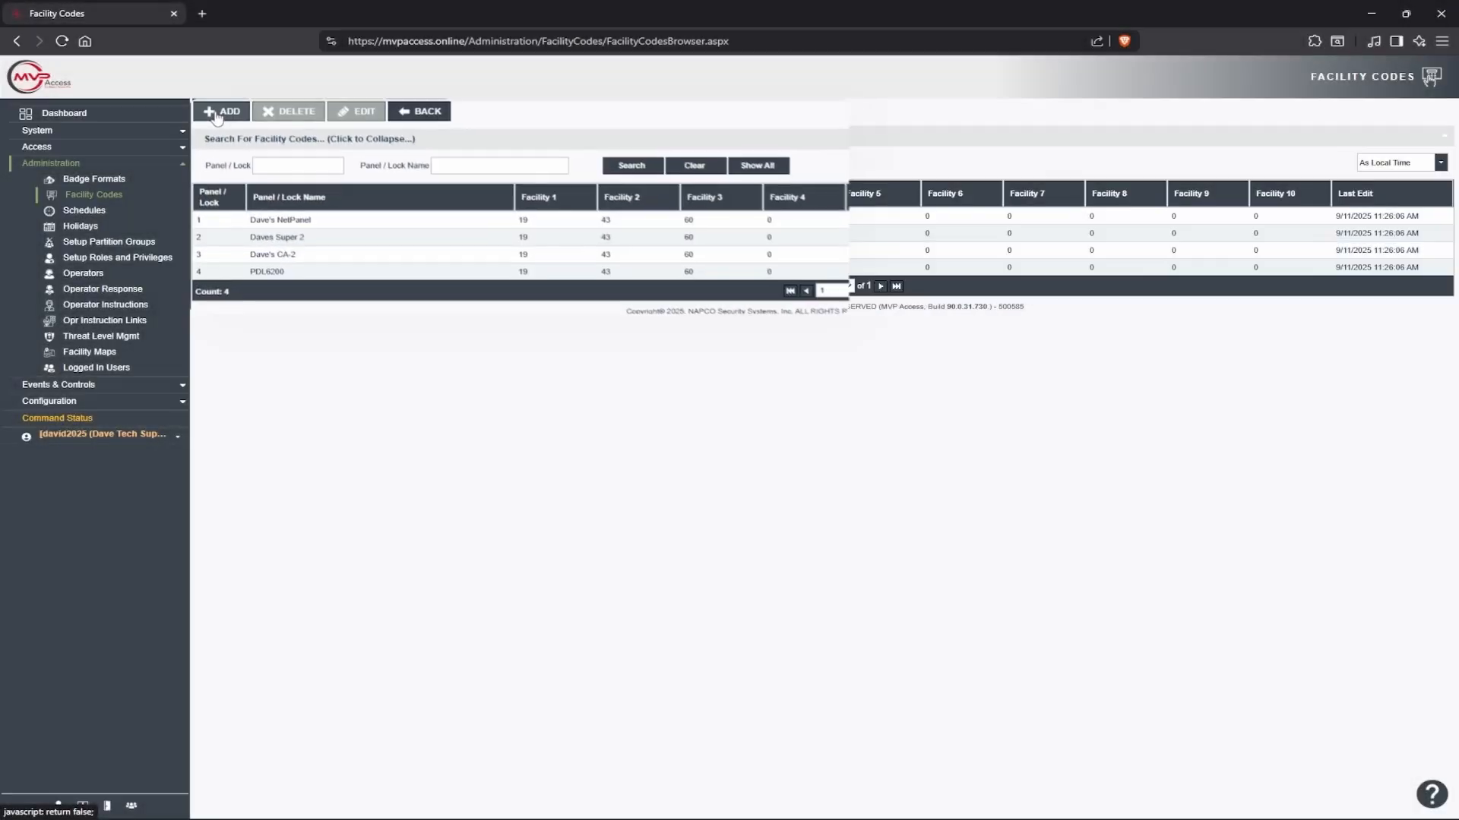
On the Personnel page, set the third badge holder's Facility No to 1
click(97, 147)
click(90, 162)
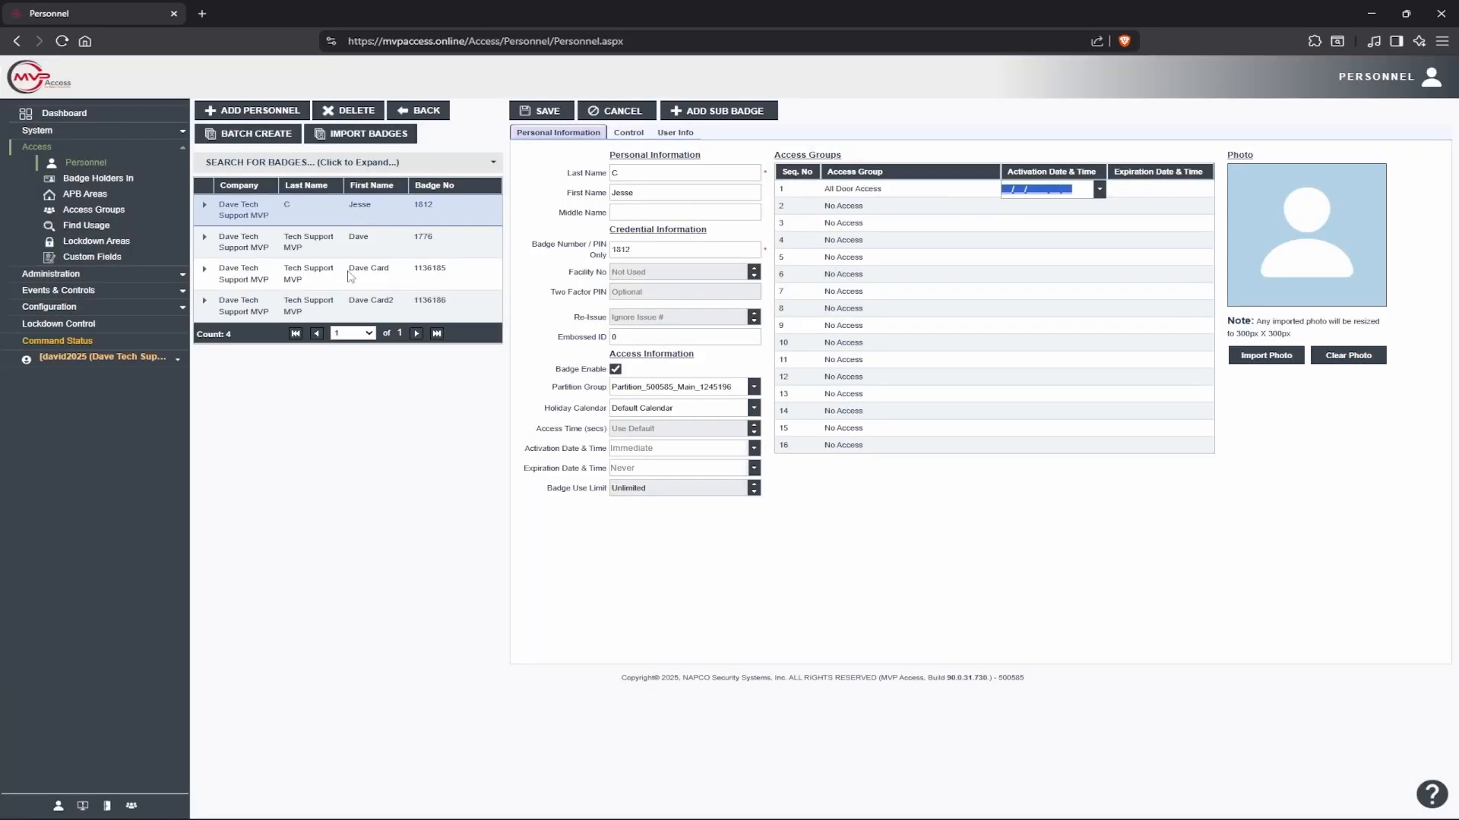
click(360, 278)
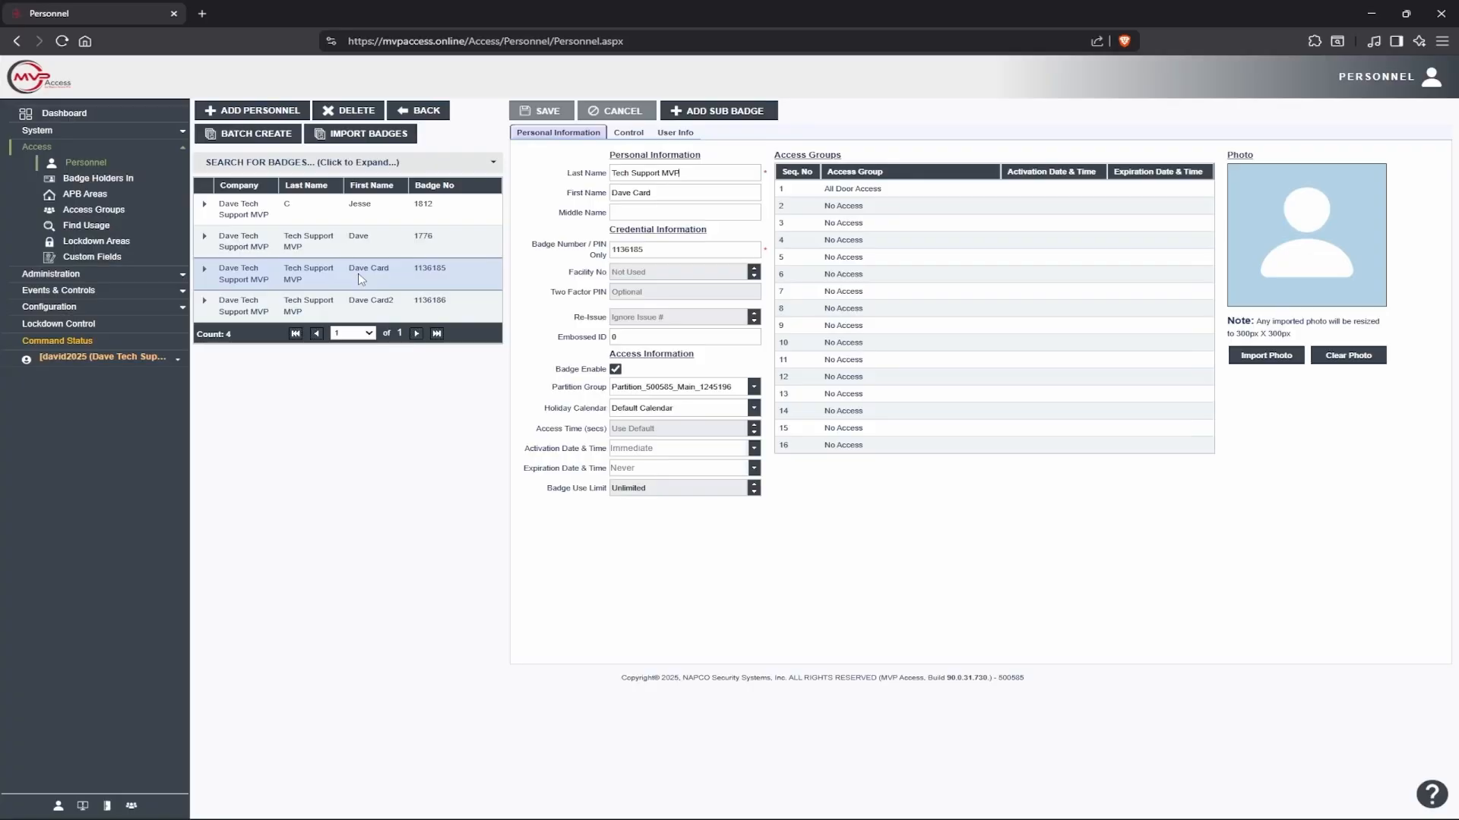
click(754, 269)
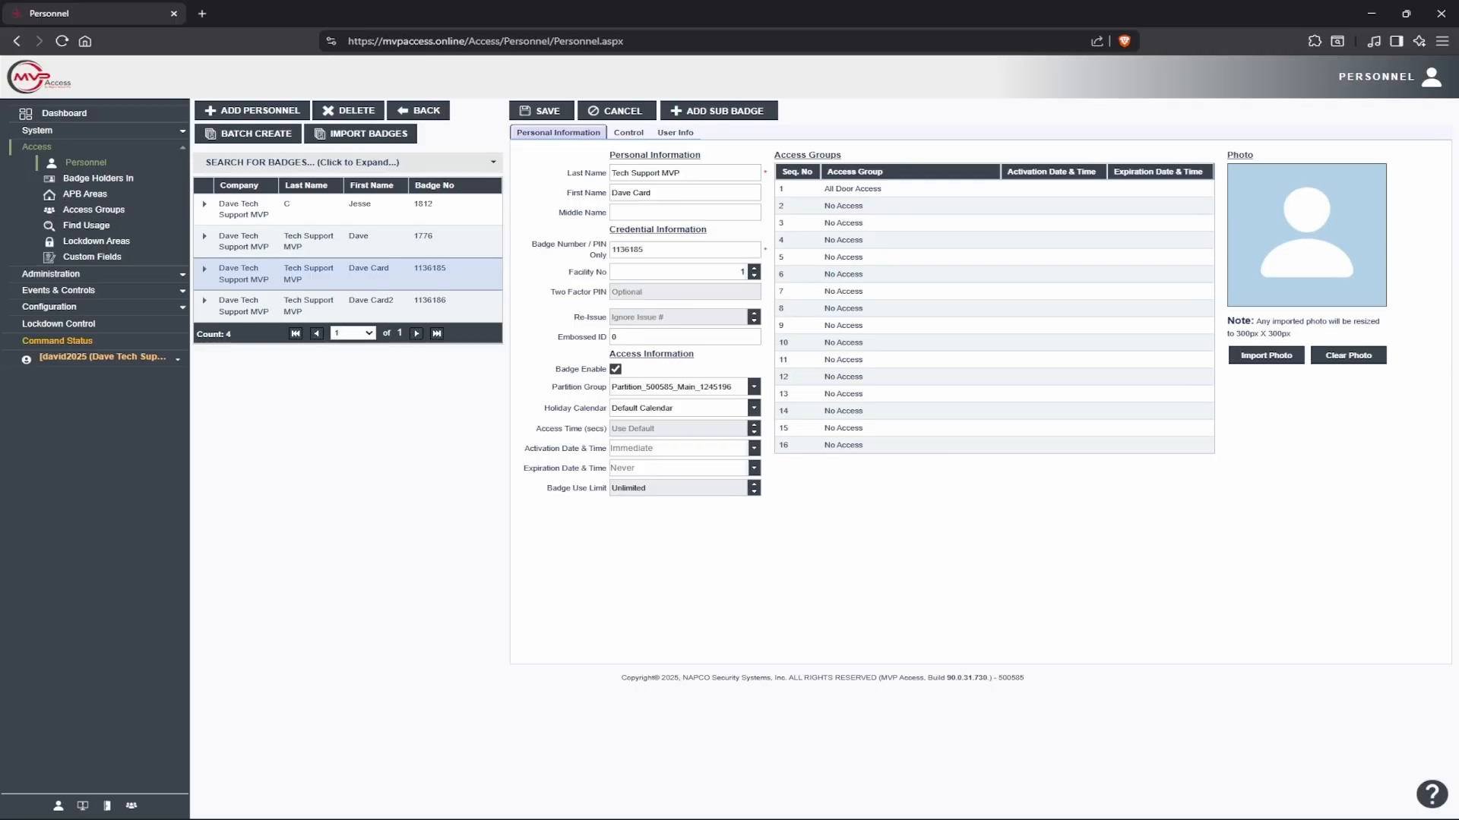
click(50, 274)
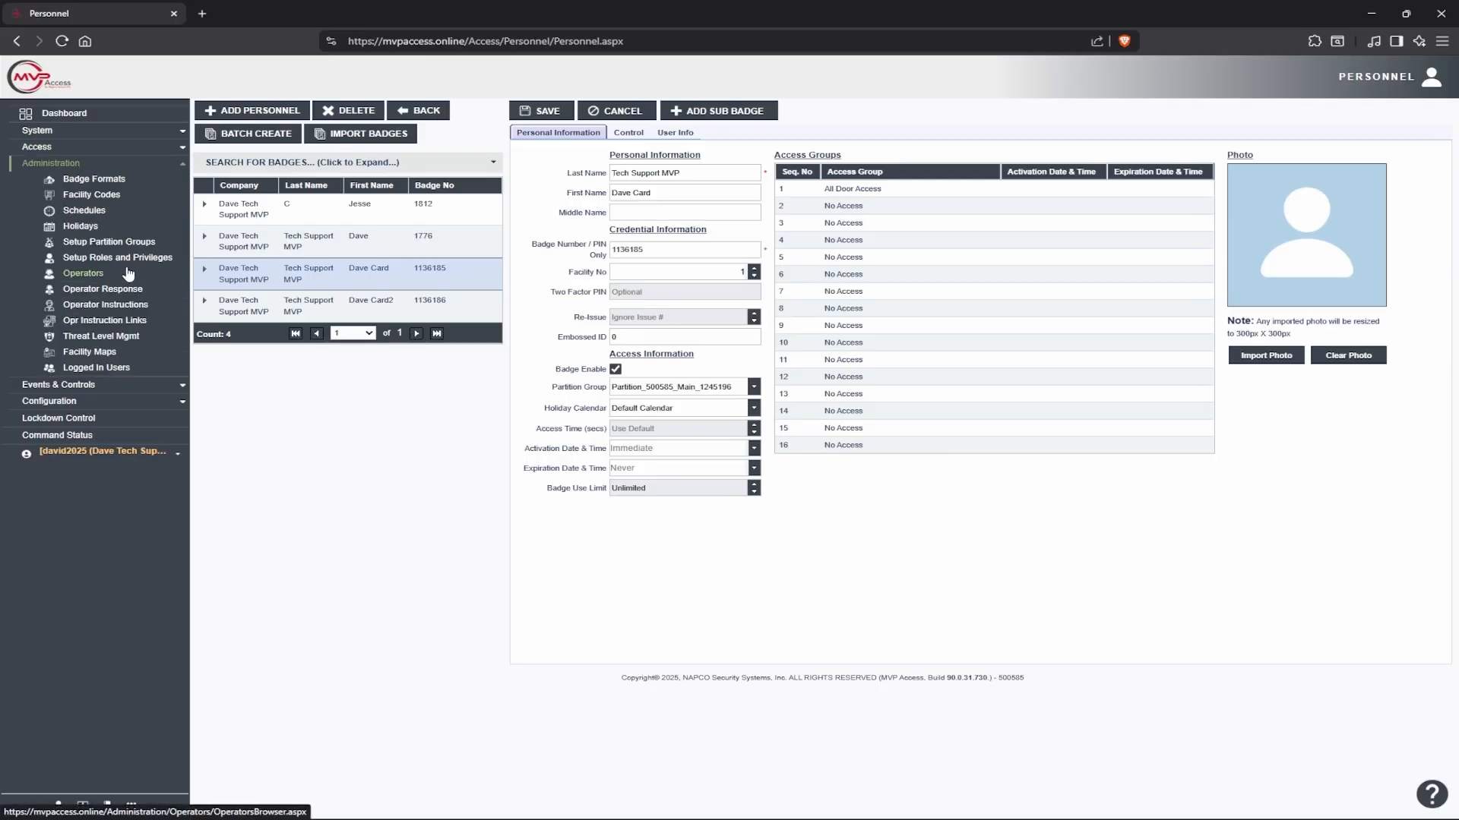
View the Facility Codes list (codes 19, 43, 60 on all four panels) and read its help
click(98, 196)
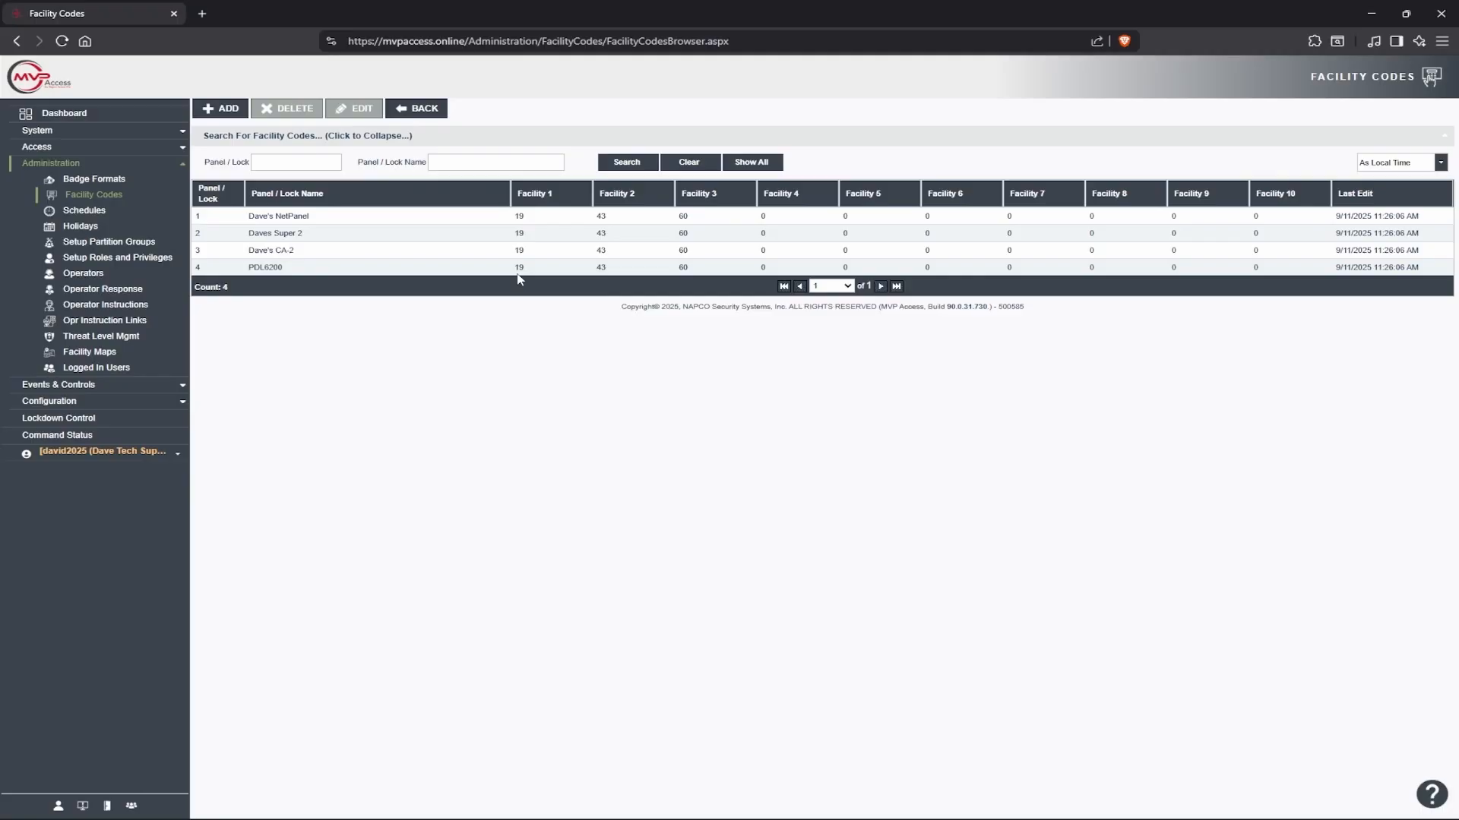
click(1425, 803)
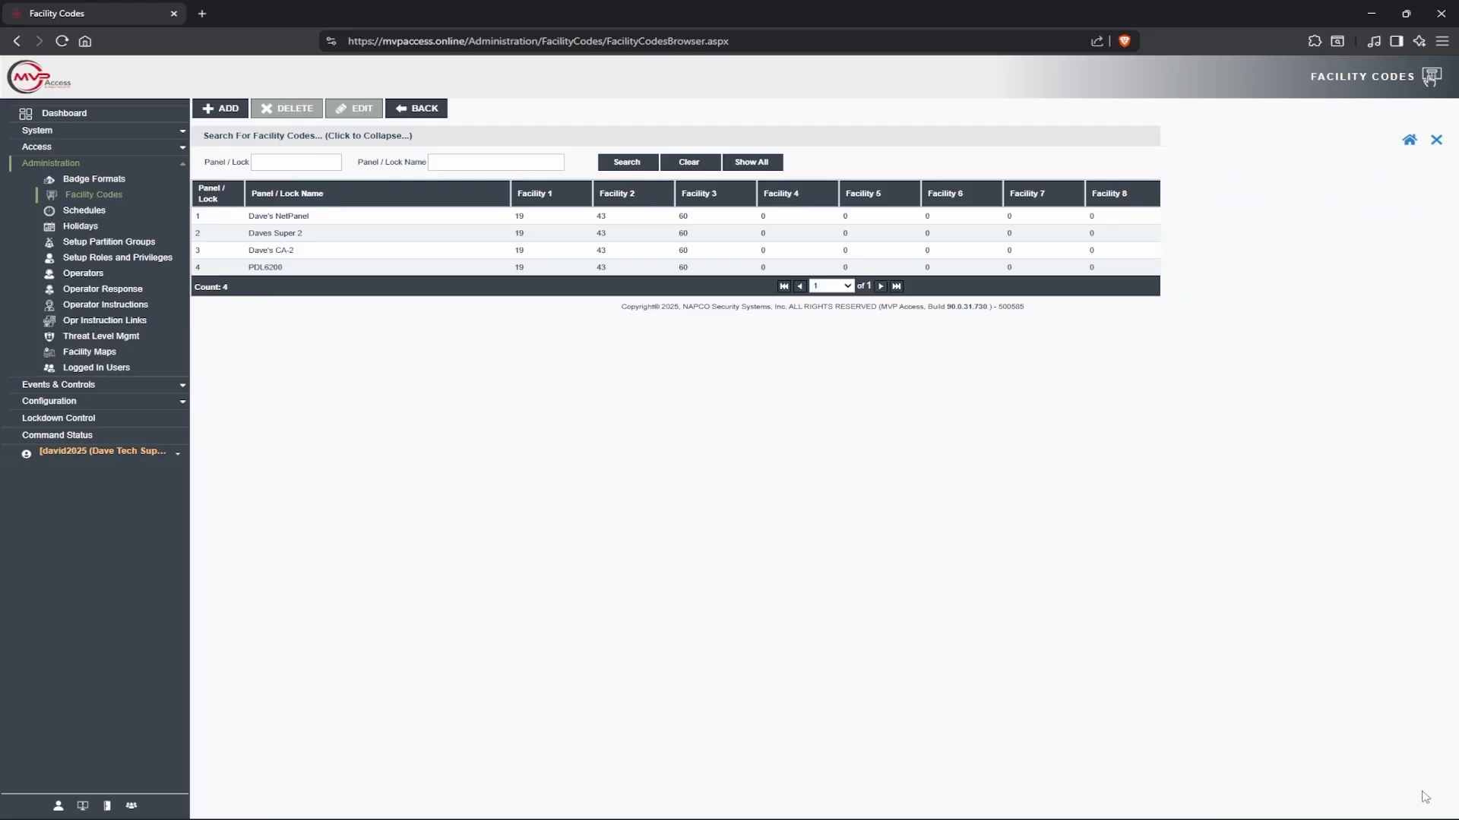
scroll(1246, 282, down, 5)
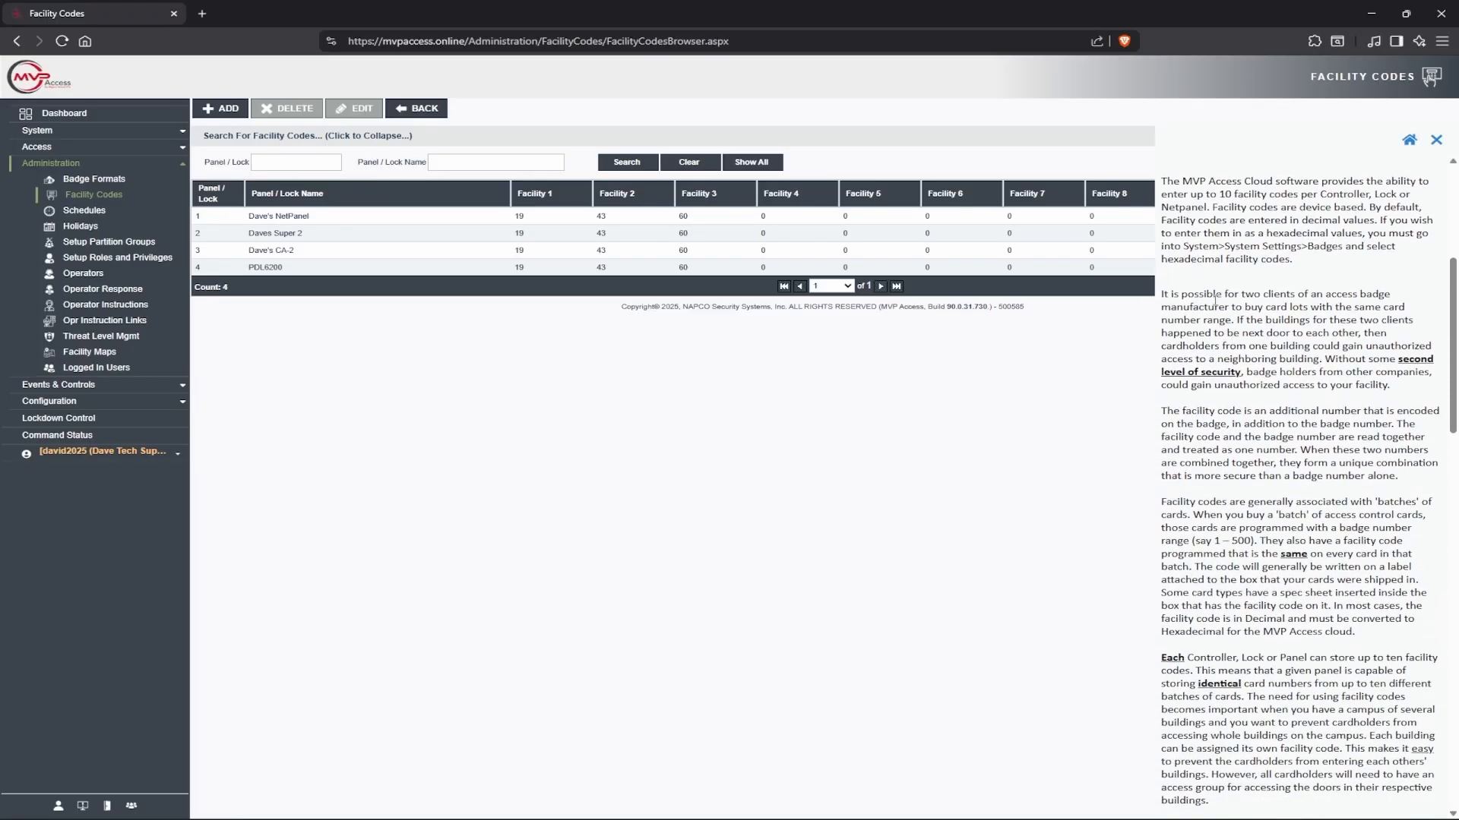
scroll(1216, 304, down, 3)
scroll(1226, 309, up, 8)
click(1436, 140)
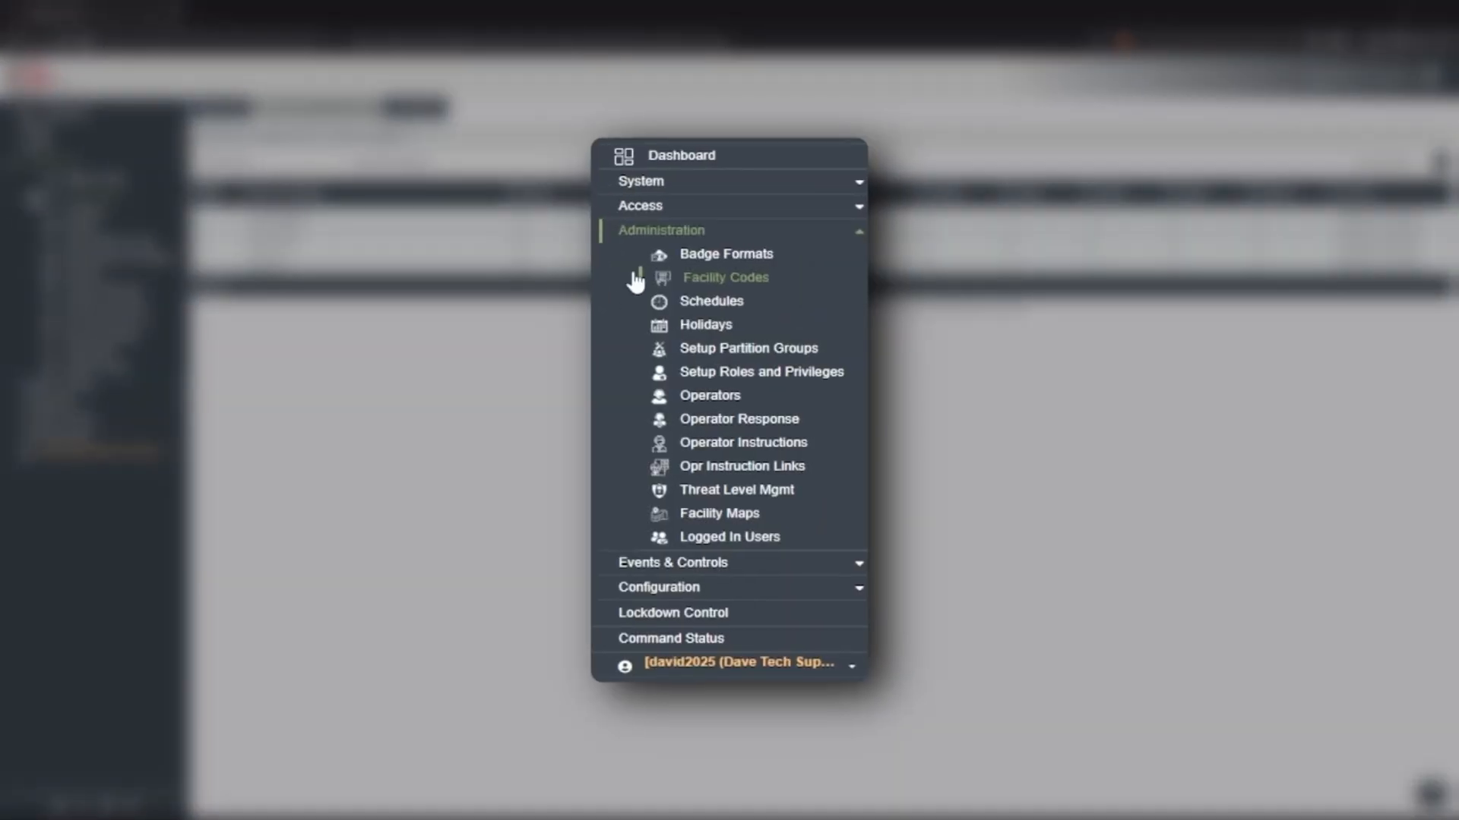
Add and save access group 'Super 2 Only' with a 24x7 schedule on Daves Super 2
click(49, 149)
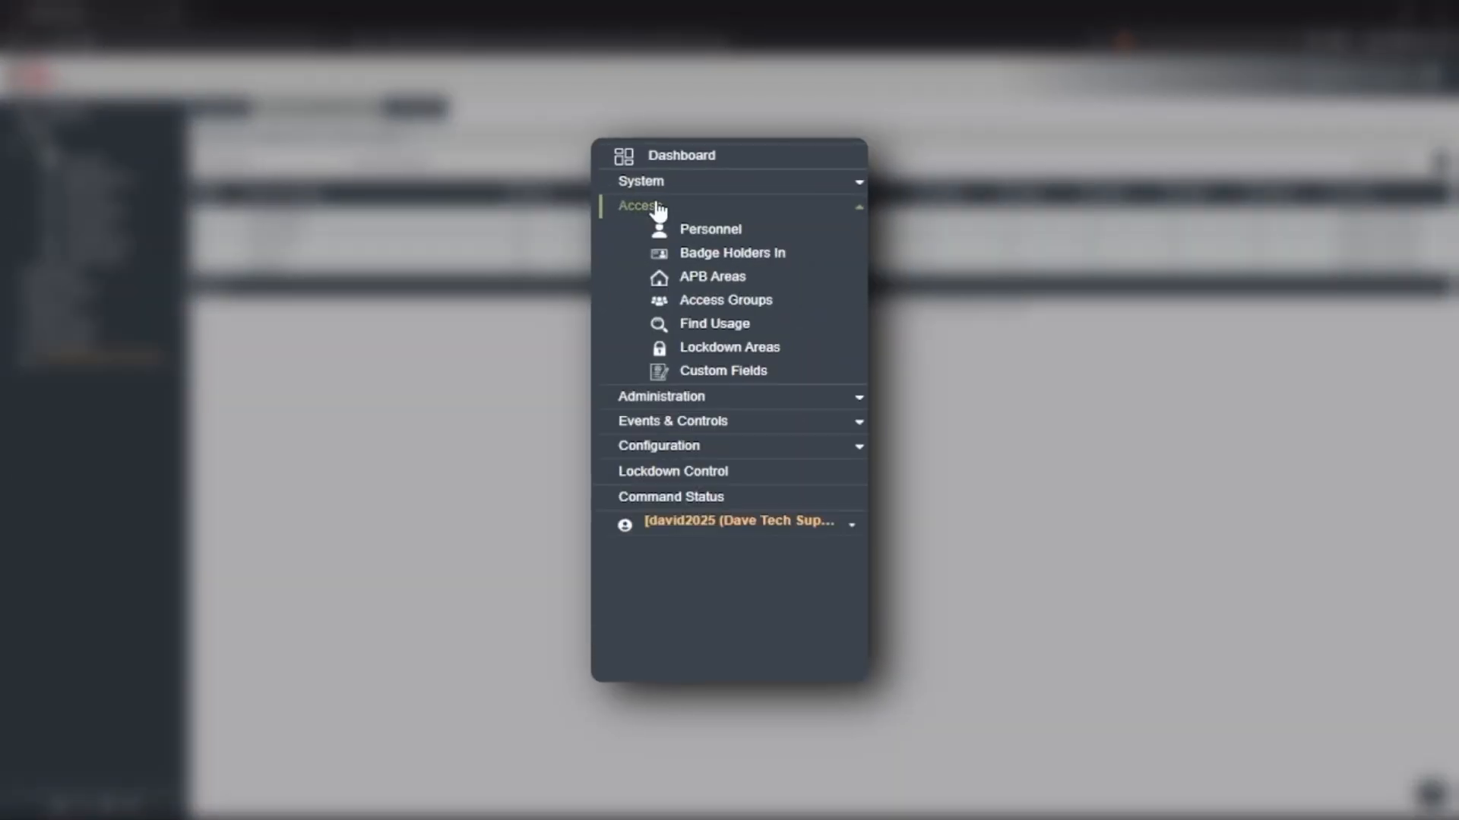
click(734, 300)
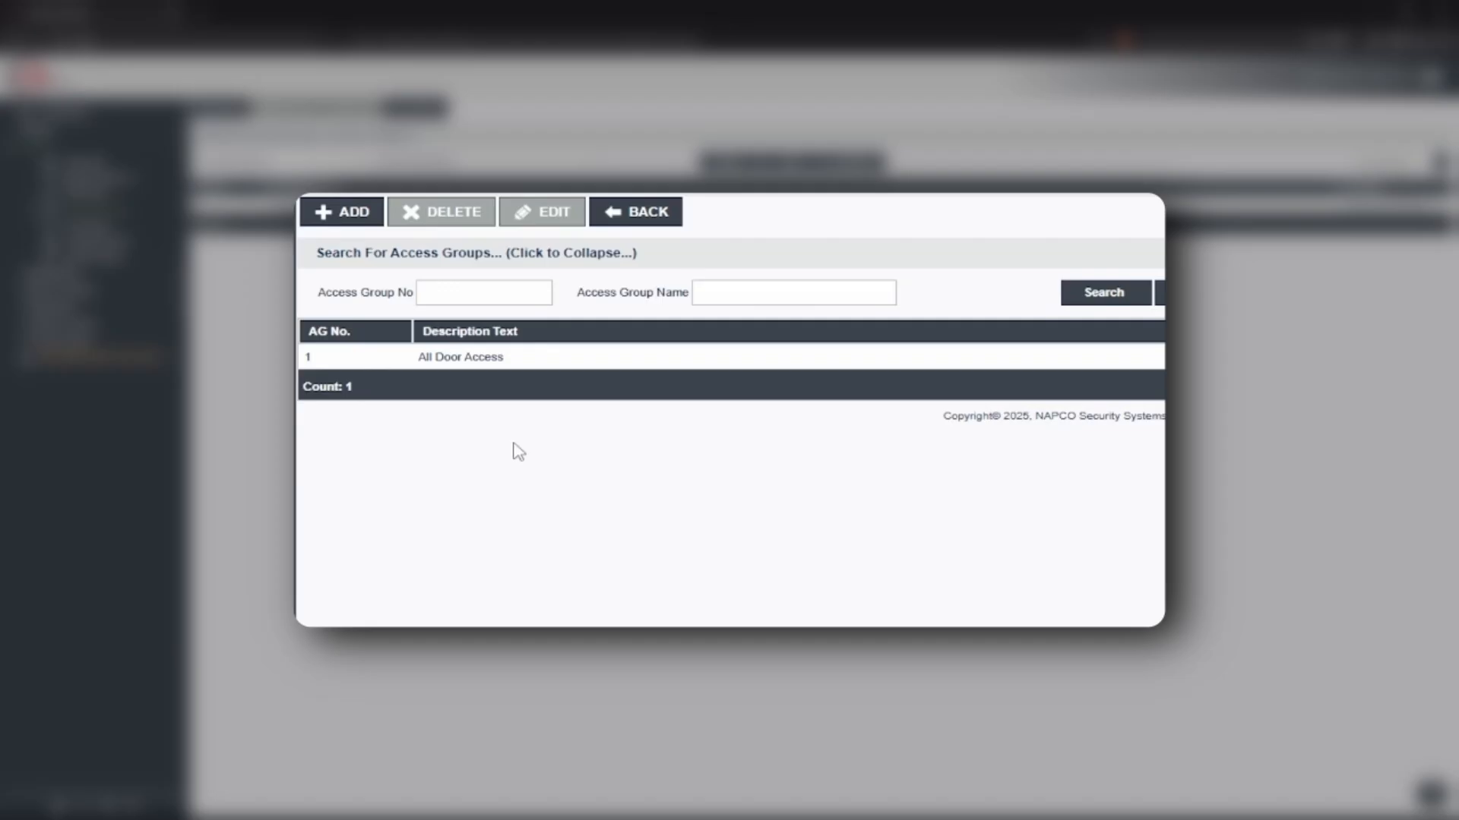
click(345, 208)
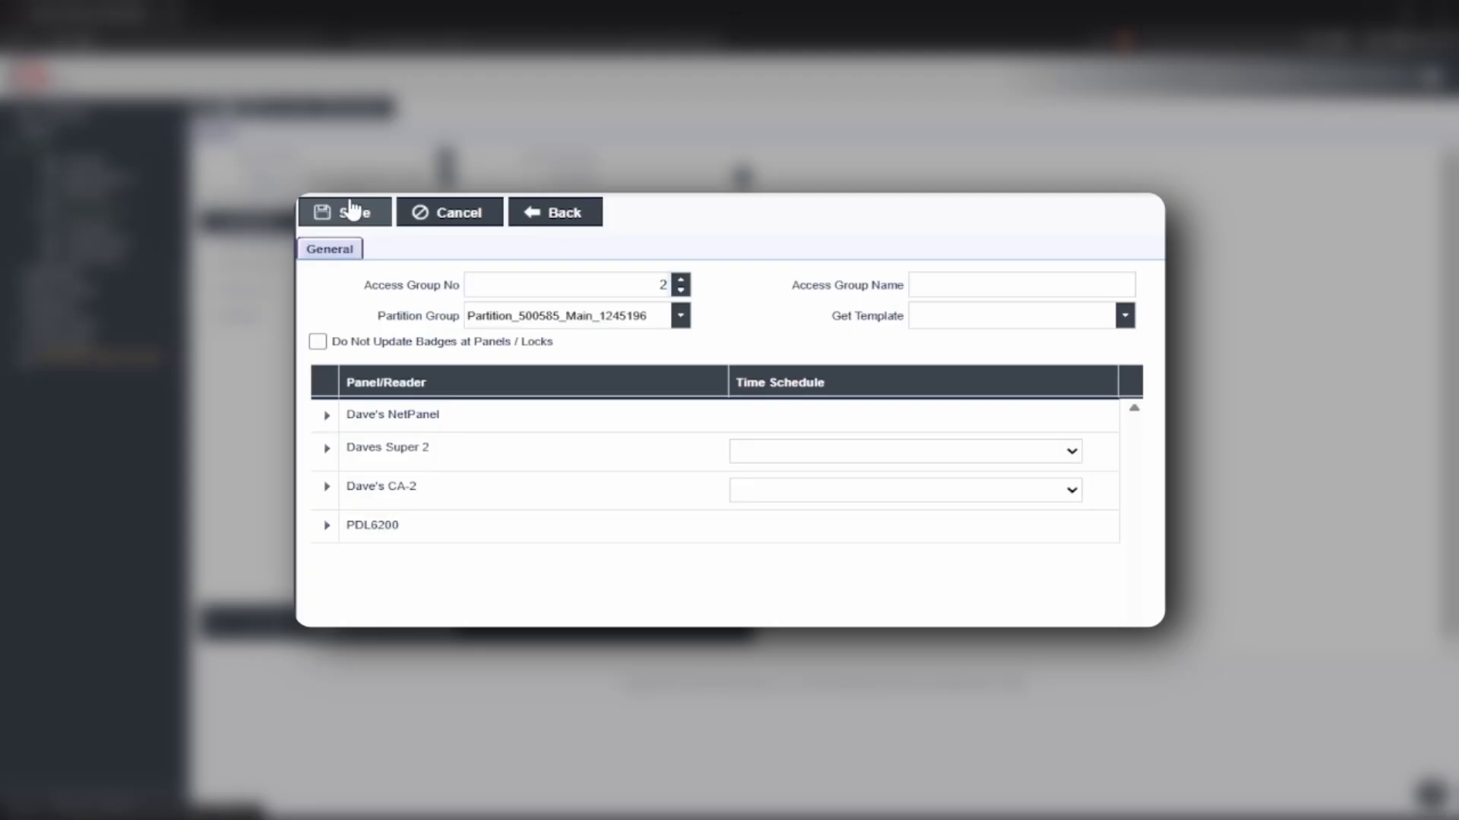
click(958, 288)
text(Super 2 Only)
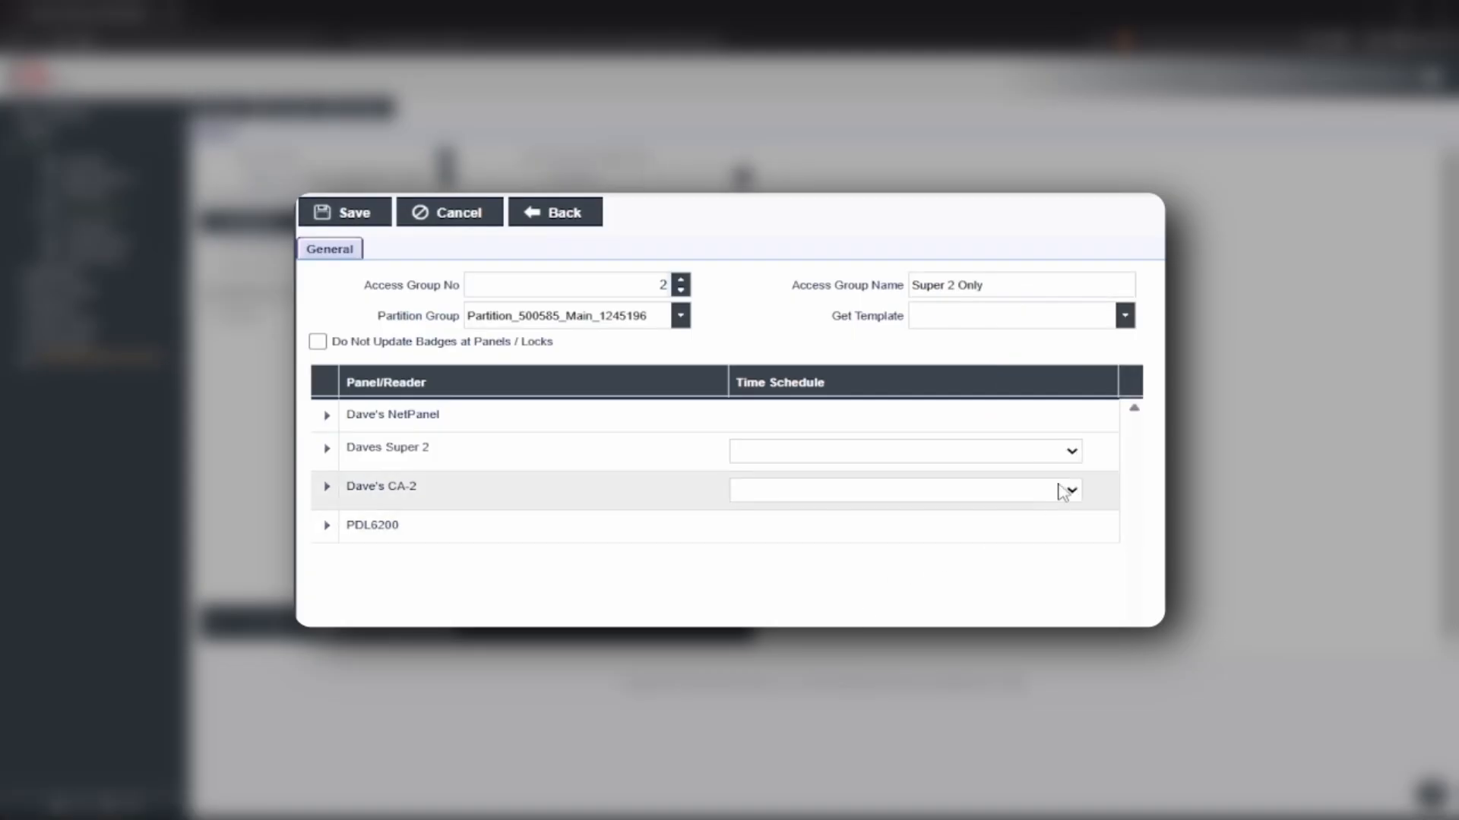
click(1072, 453)
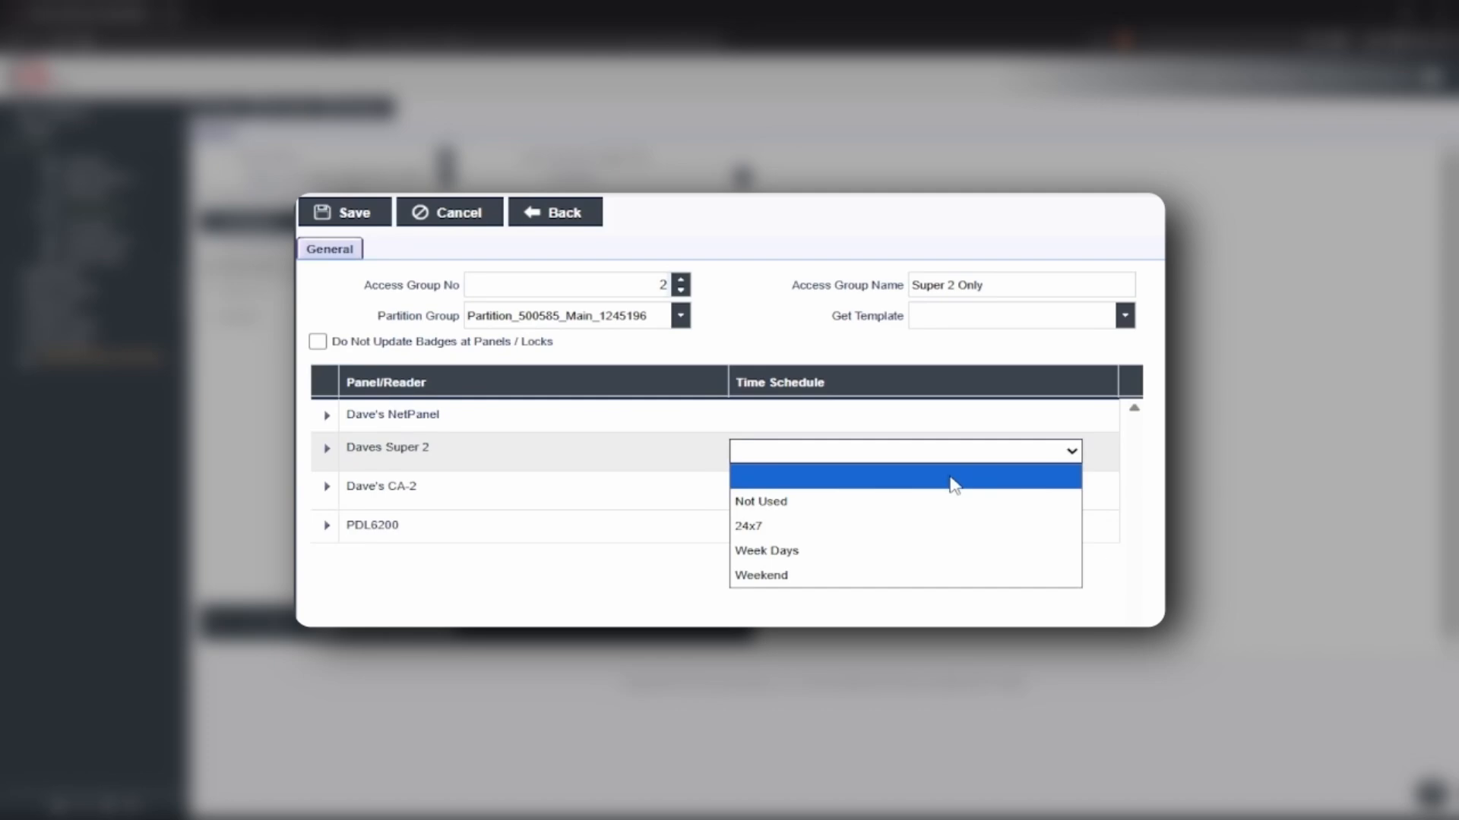
click(837, 531)
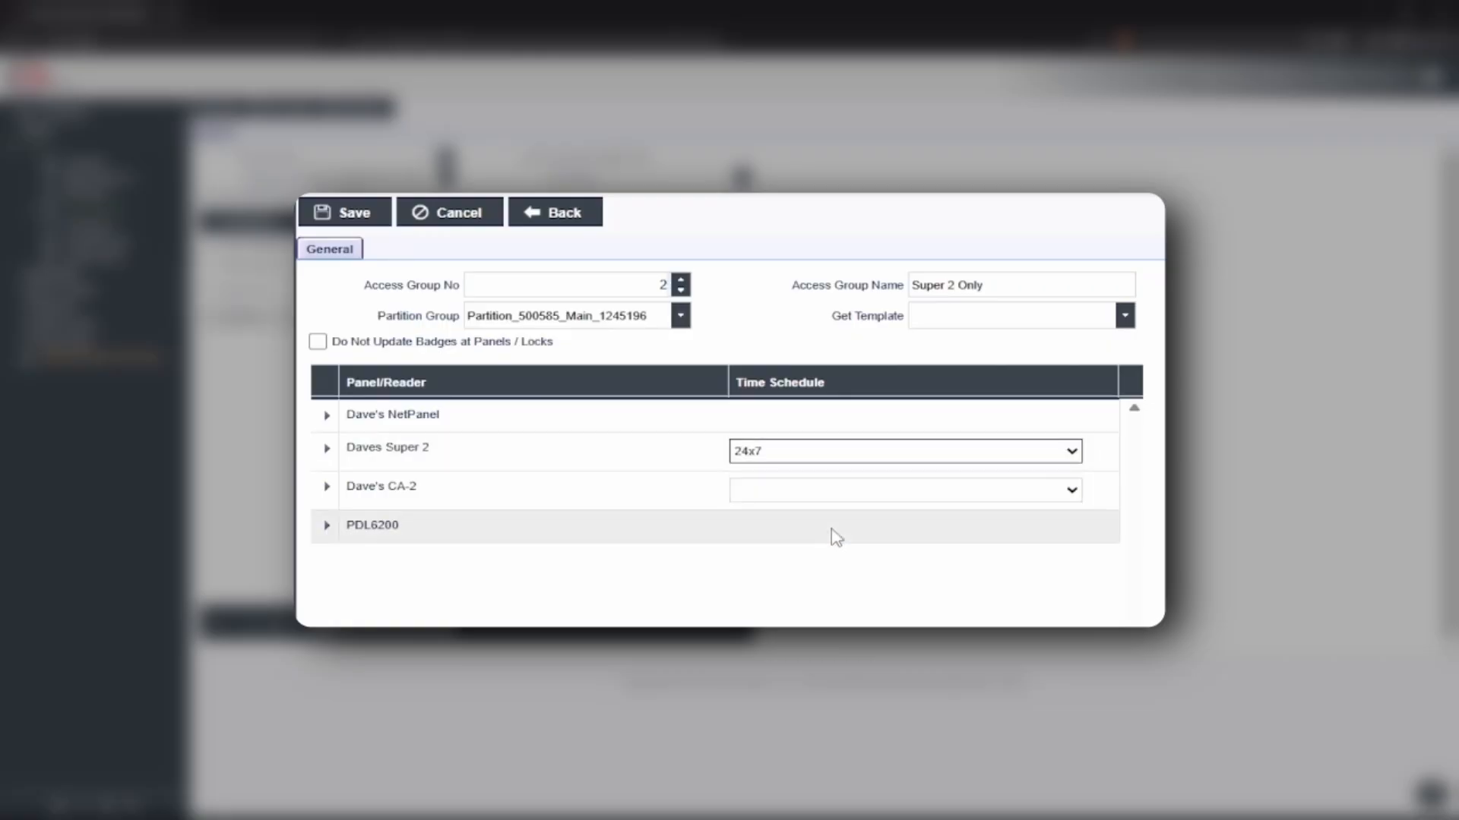
click(778, 595)
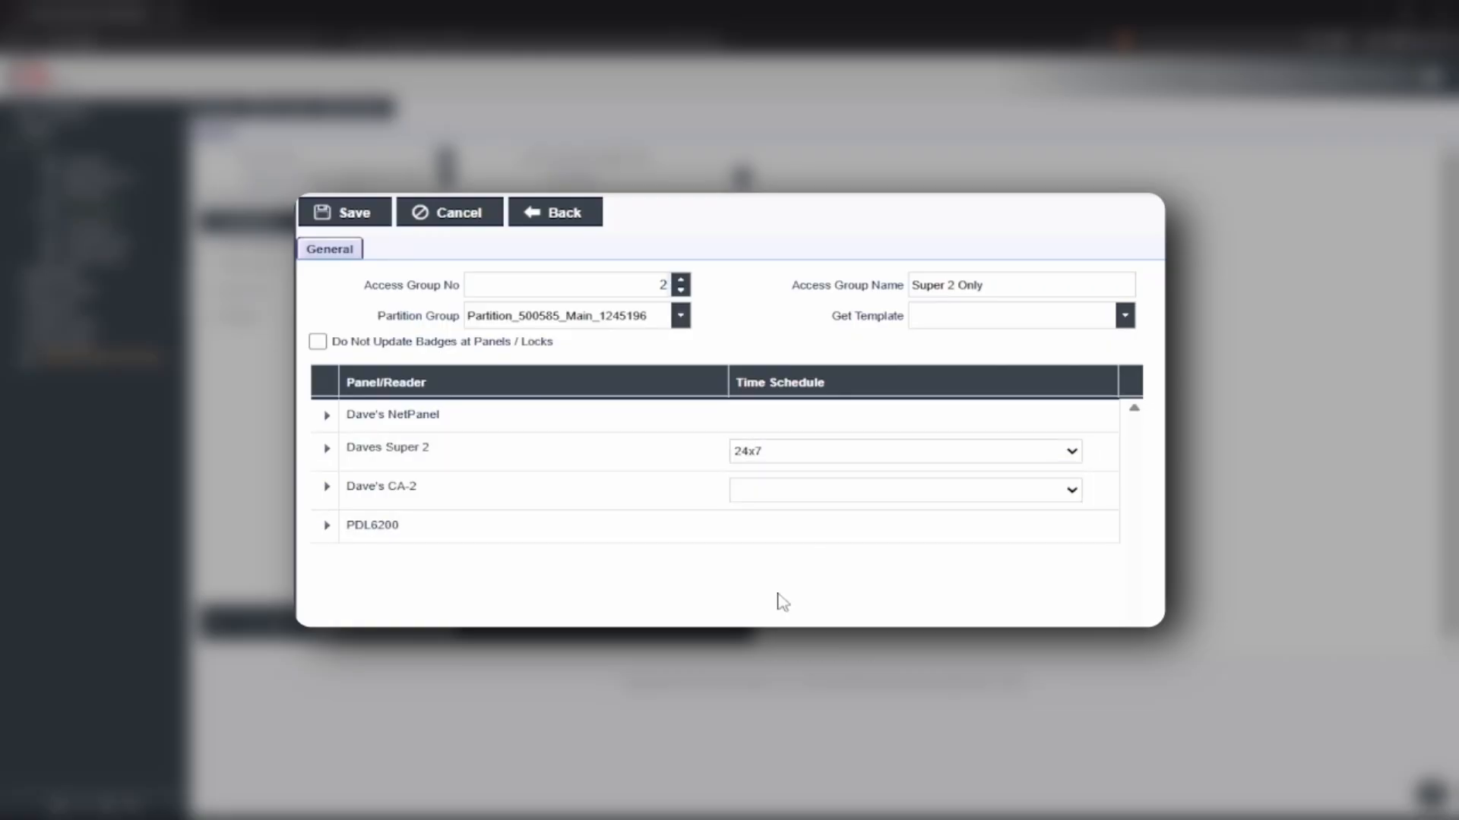
click(351, 220)
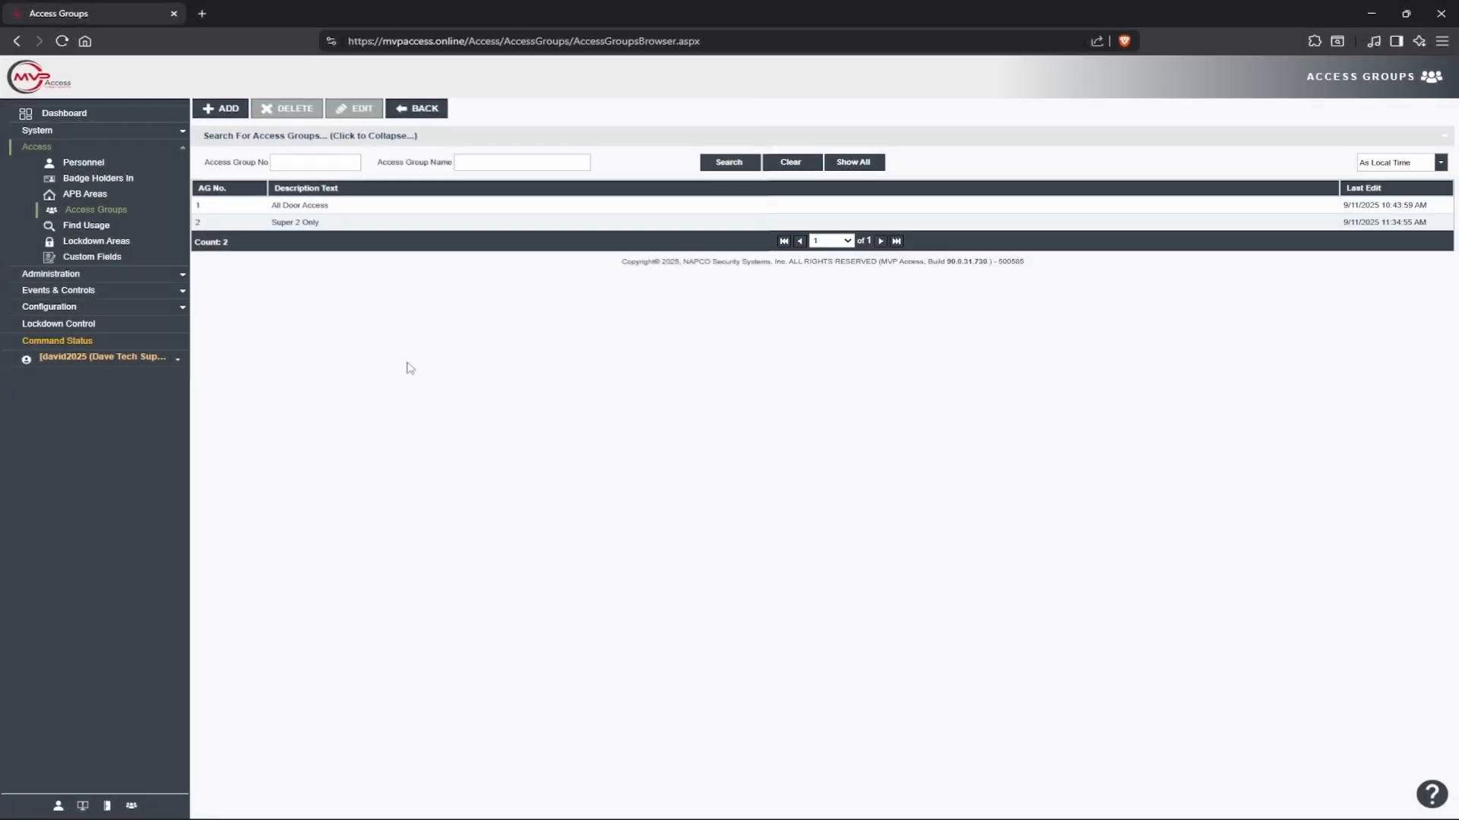
Put 'Super 2 Only' in the first badge holder's first access group slot
click(83, 164)
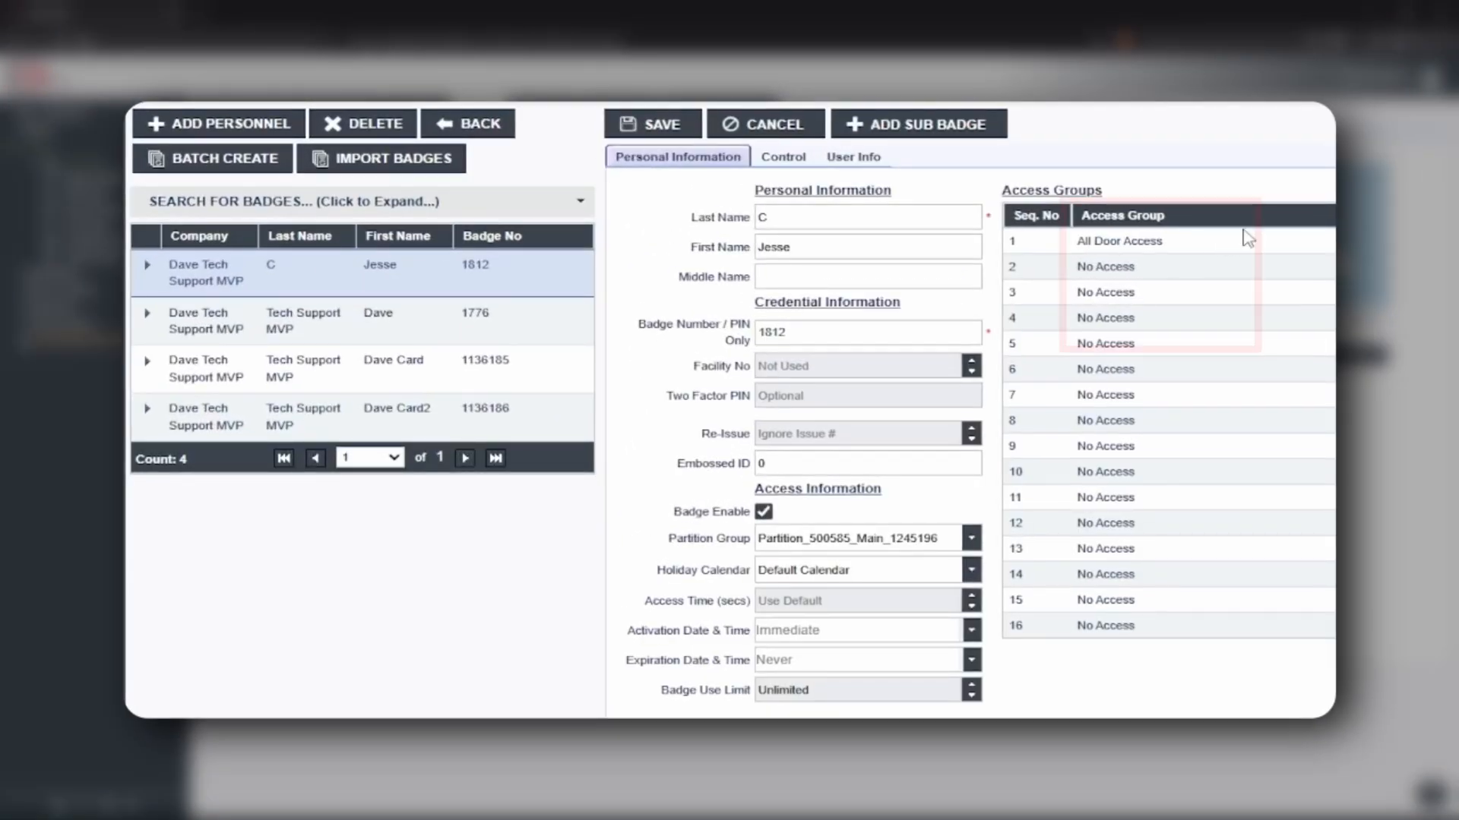
click(1291, 242)
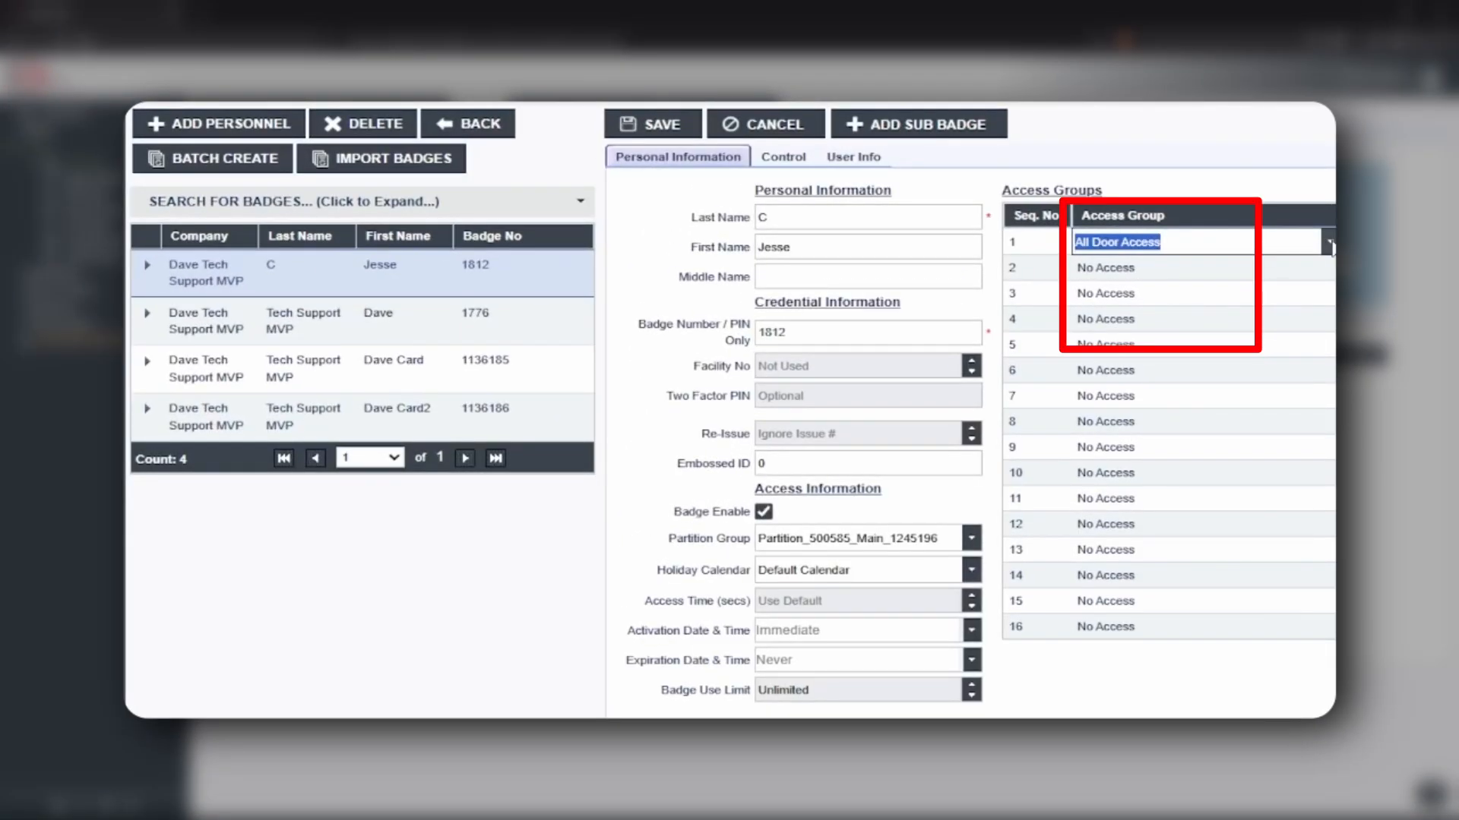
click(1326, 243)
click(1154, 306)
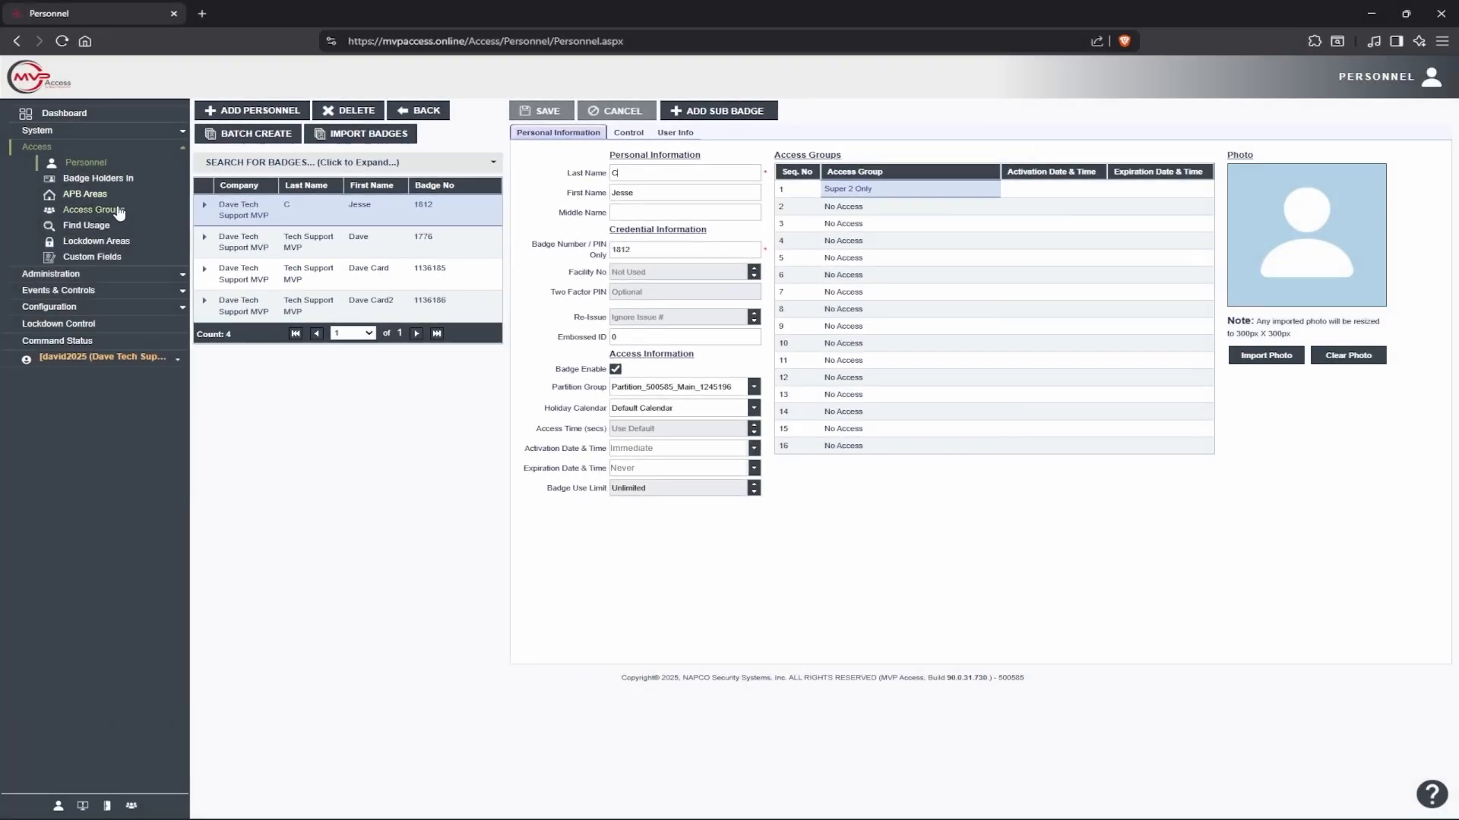
click(27, 258)
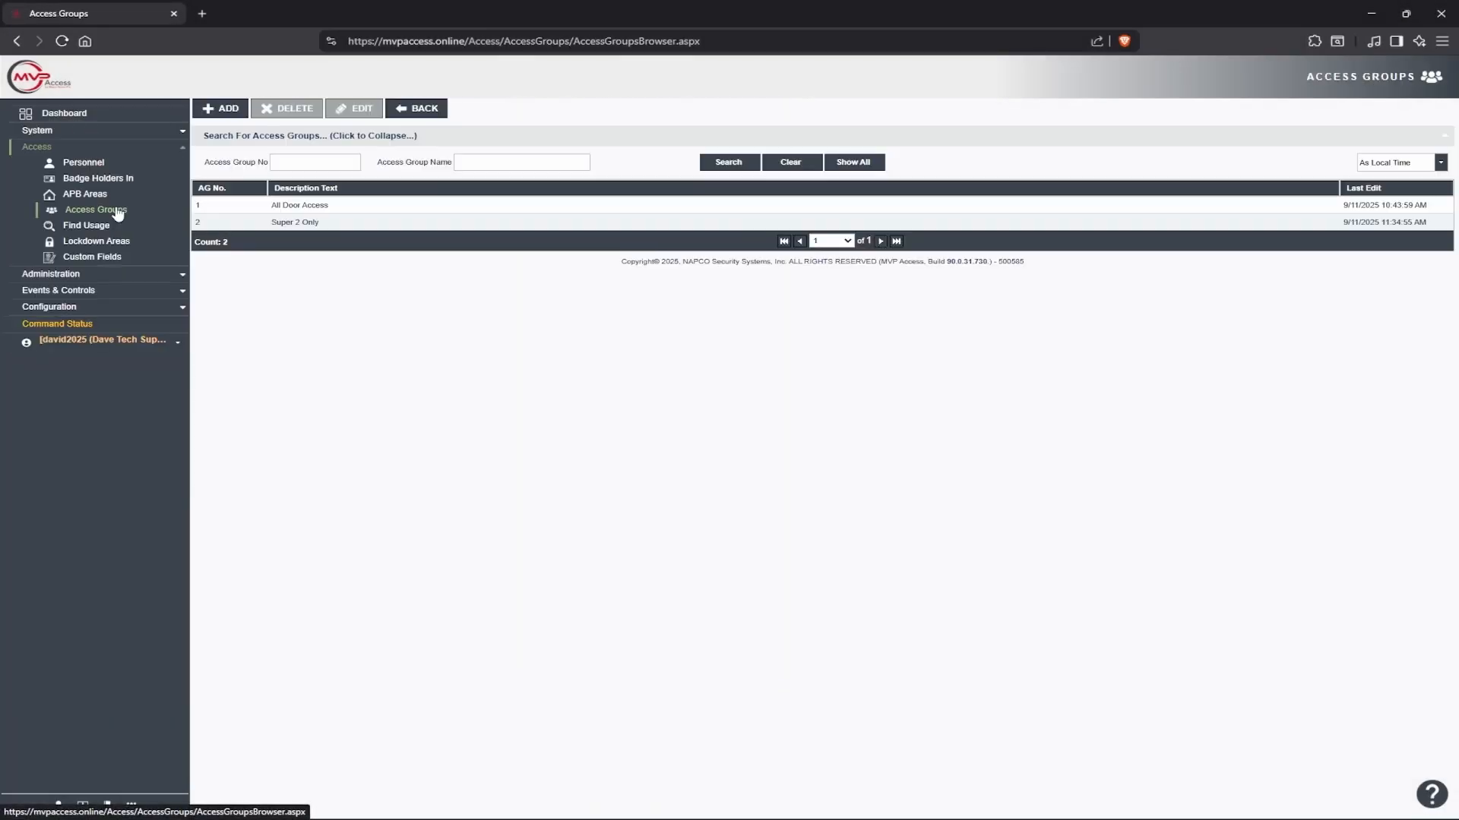
click(1431, 794)
scroll(1255, 284, down, 10)
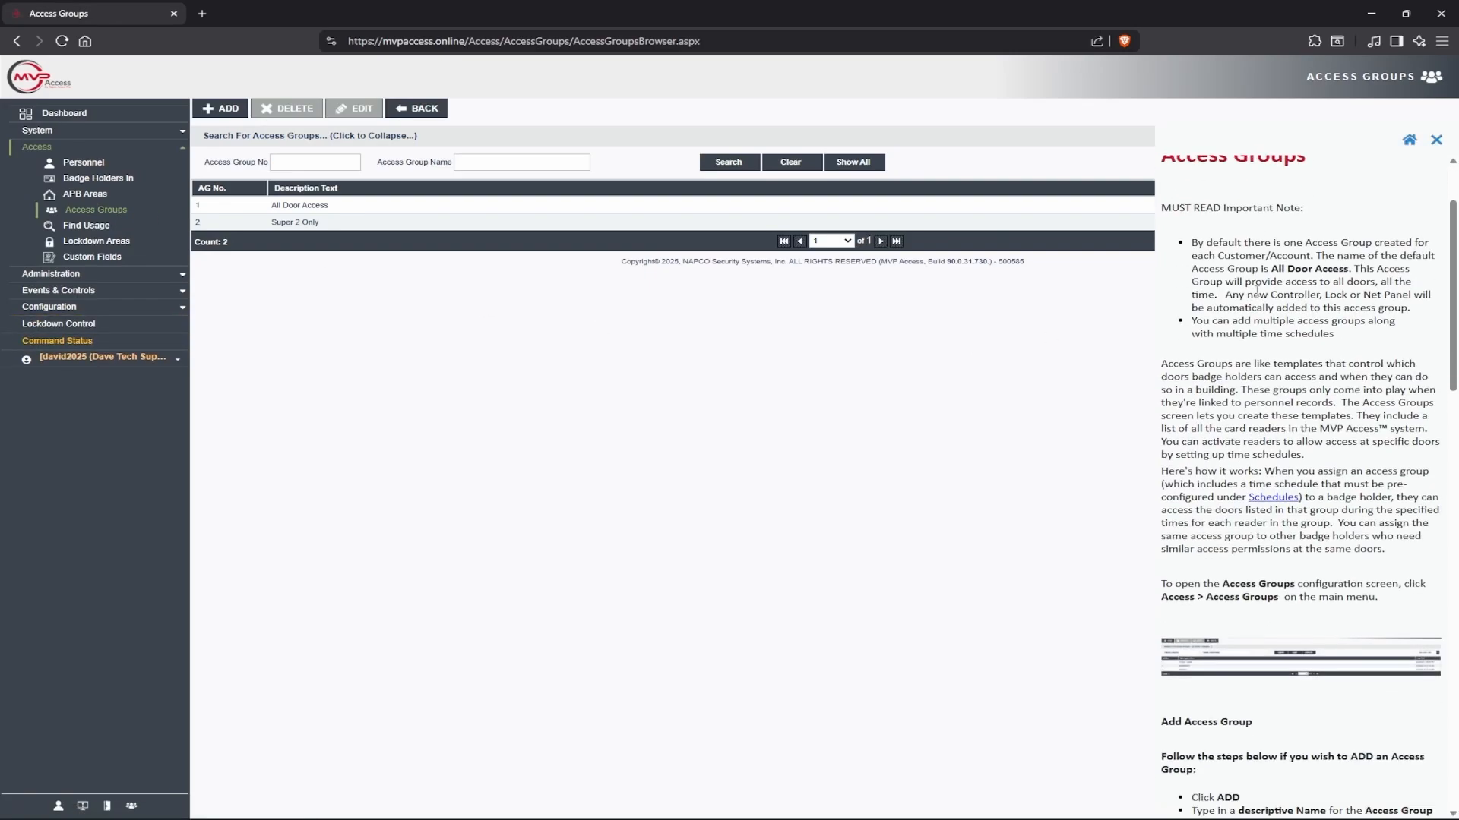
scroll(1260, 304, down, 10)
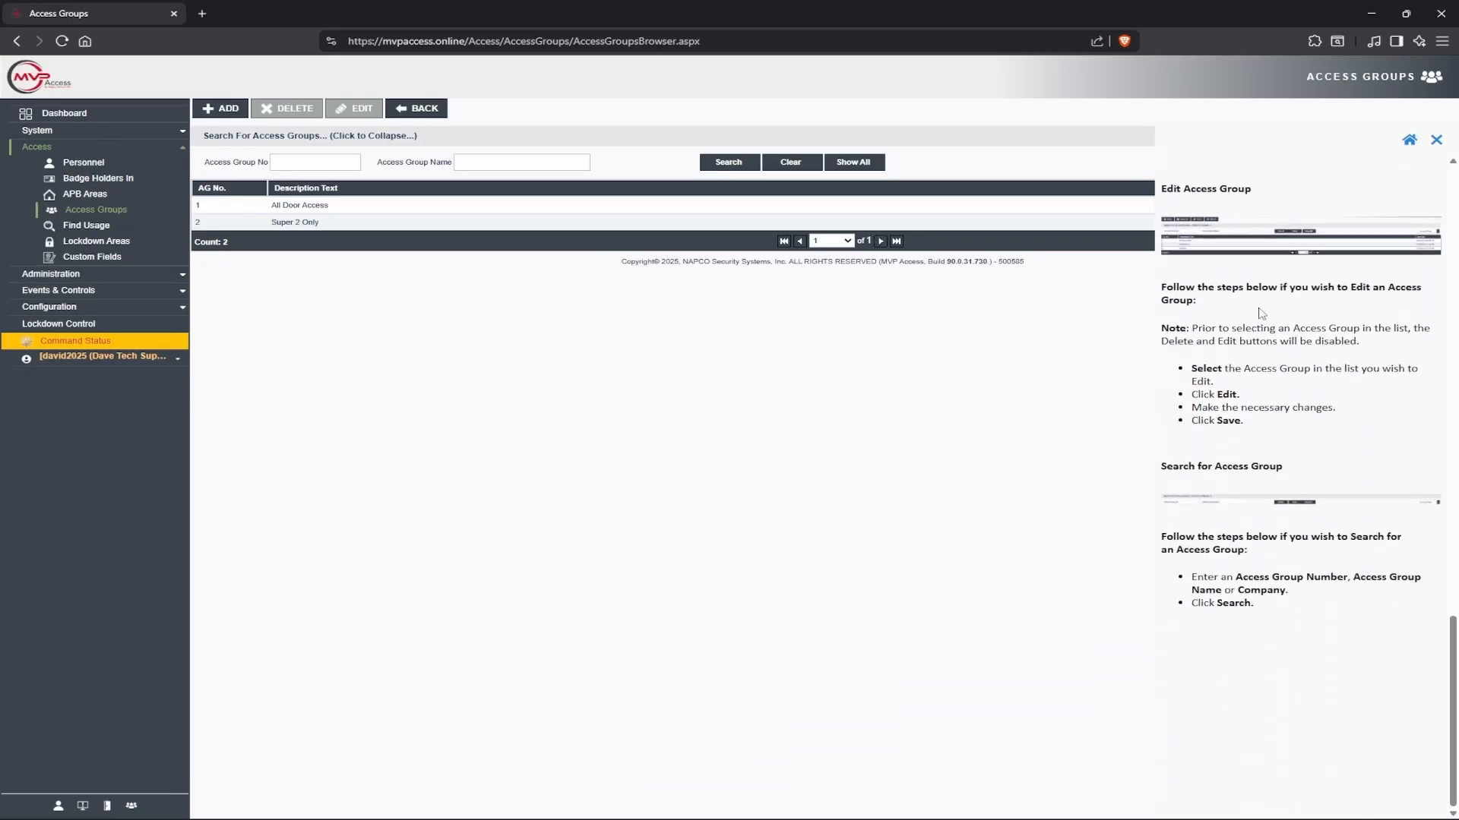
scroll(1261, 312, up, 8)
scroll(1271, 338, up, 6)
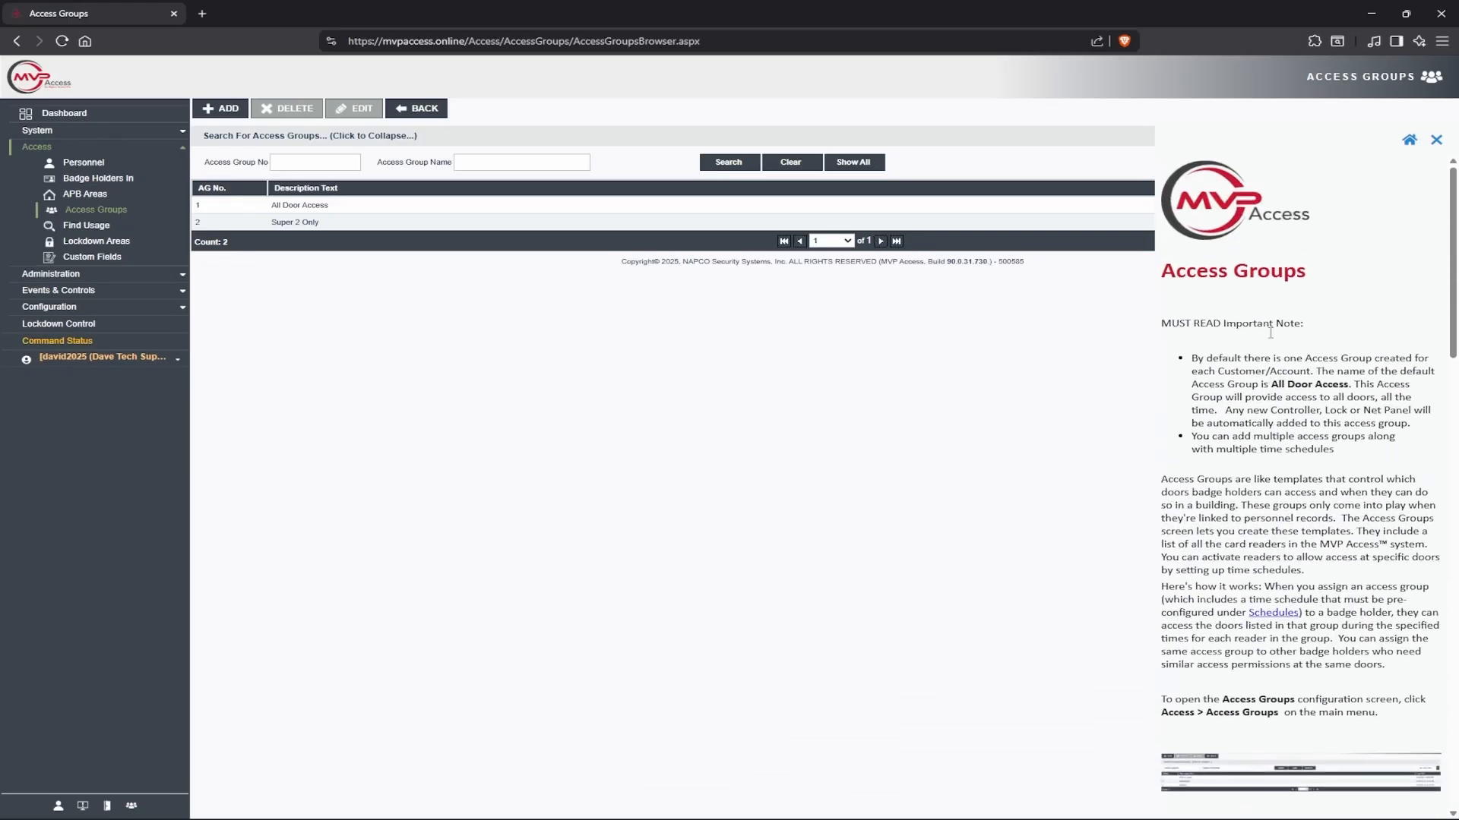
click(1435, 141)
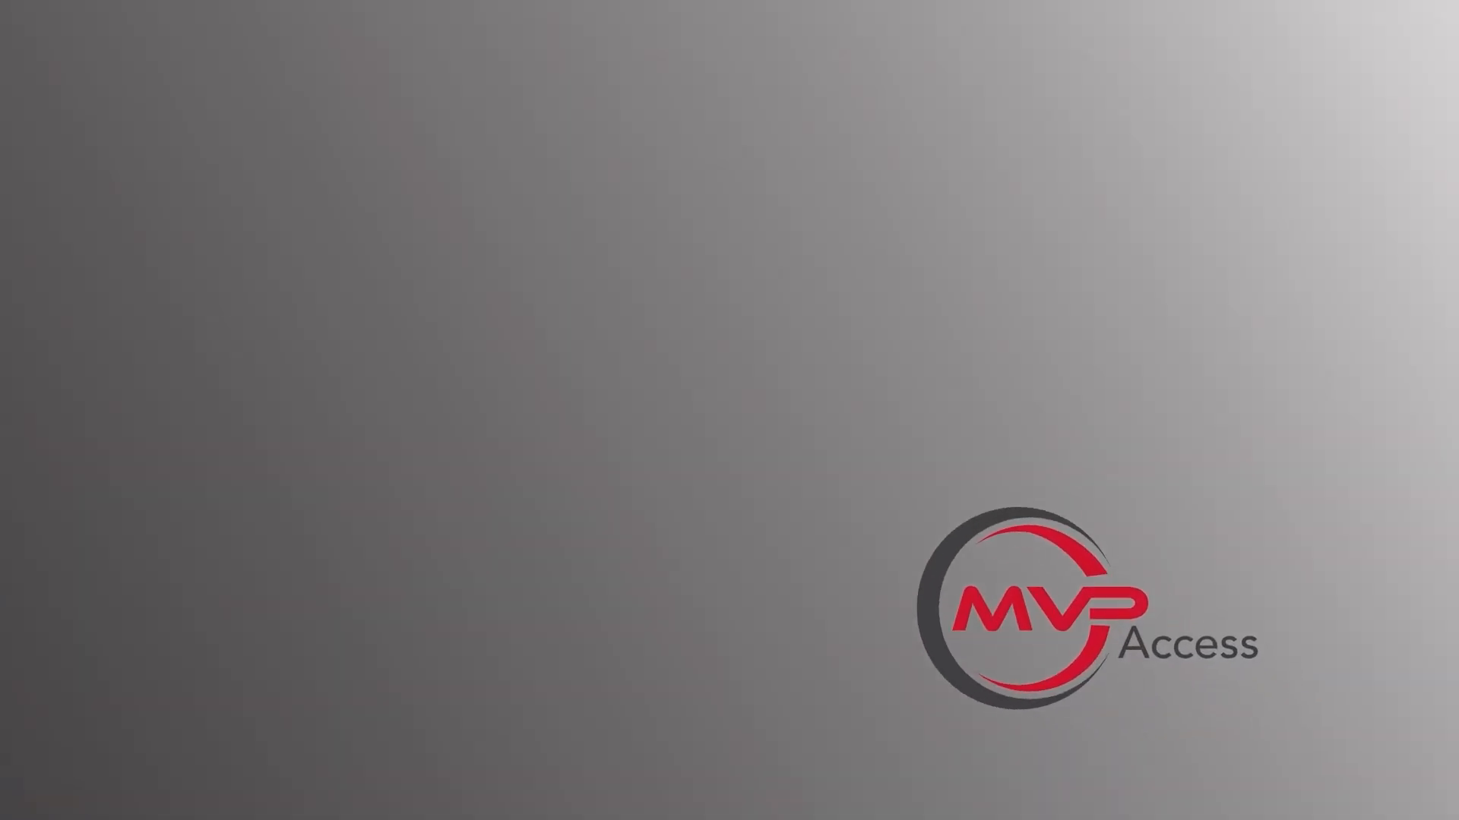